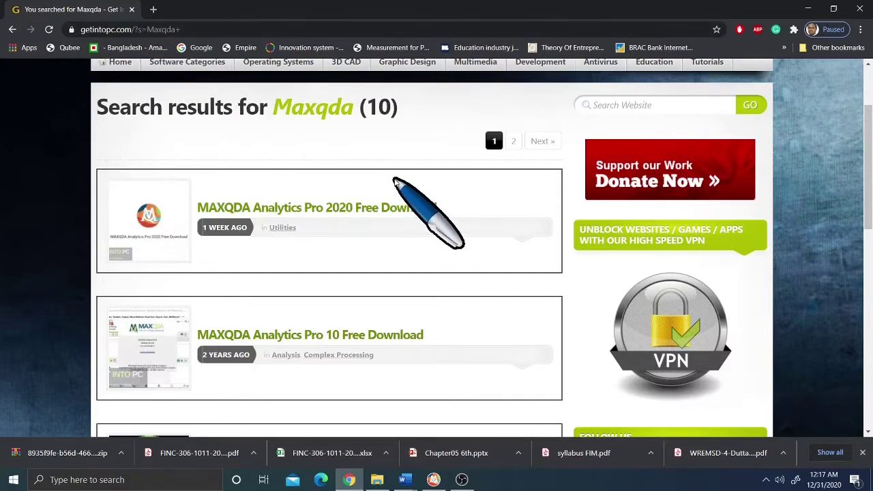
Look over the Maxqda search results on the download site and switch to the MAXQDA Analytics Pro 2020 project.
{"action": "scroll", "coordinate": [395, 181], "scroll_direction": "up", "scroll_amount": 2}
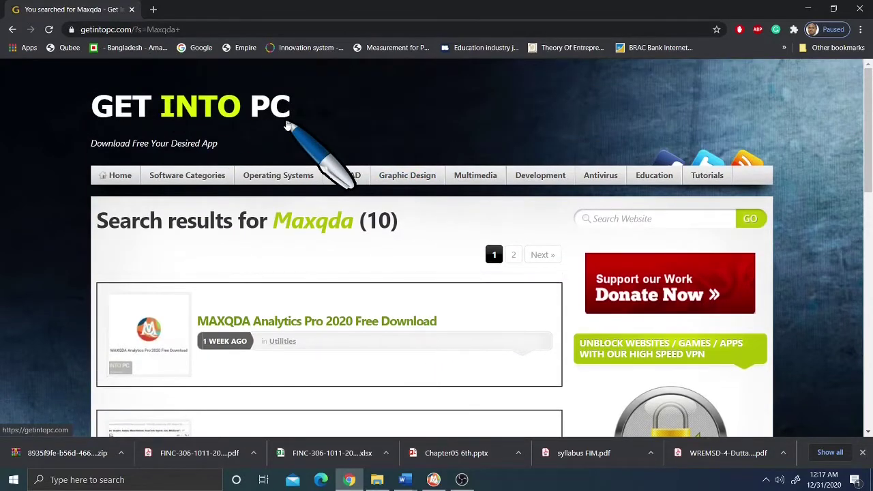
{"action": "scroll", "coordinate": [287, 121], "scroll_direction": "down", "scroll_amount": 2}
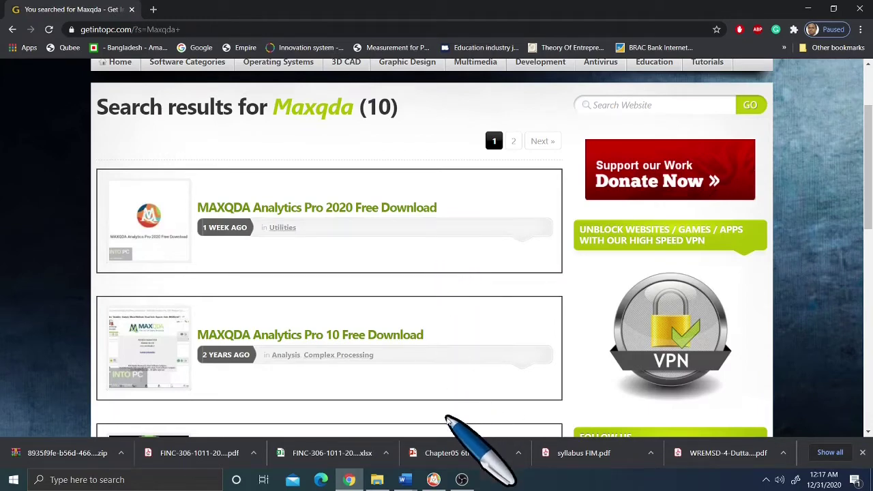
{"action": "left_click", "coordinate": [433, 480]}
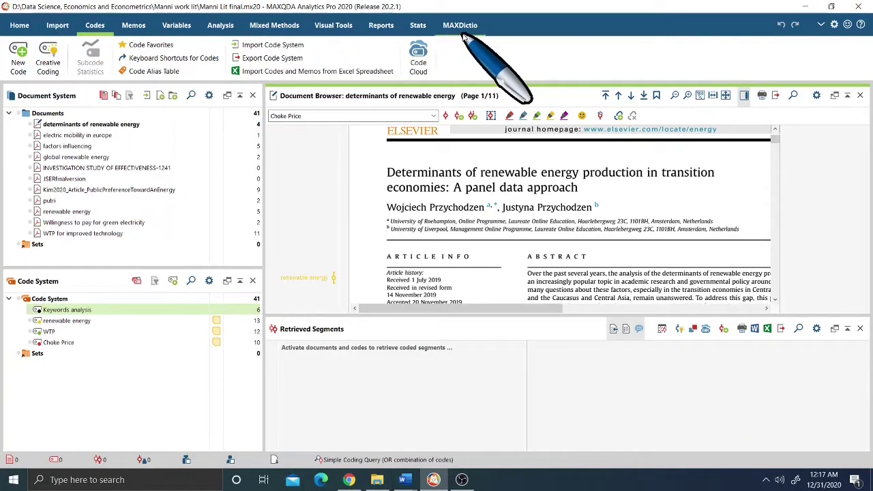
Review the commands available for importing, codes, memos, variables, analysis, mixed methods and visual tools.
{"action": "left_click", "coordinate": [59, 26]}
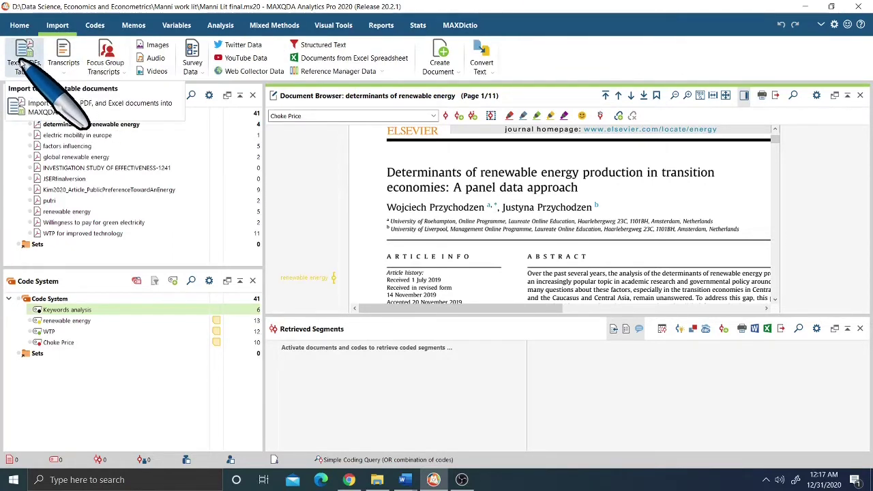
{"action": "left_click", "coordinate": [89, 27]}
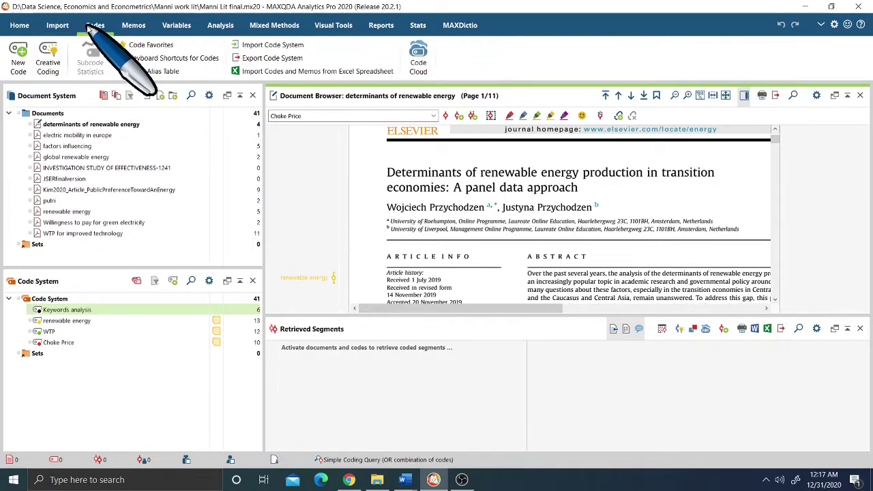
{"action": "left_click", "coordinate": [131, 26]}
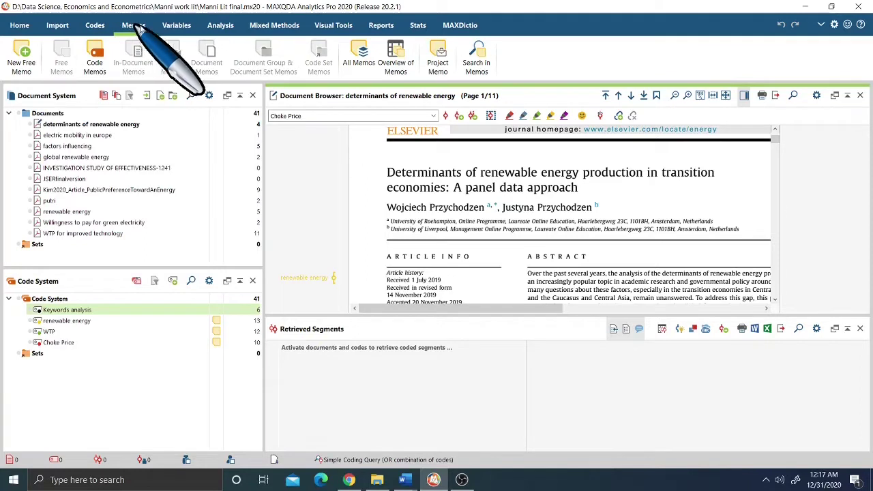
{"action": "left_click", "coordinate": [166, 27]}
{"action": "left_click", "coordinate": [220, 25]}
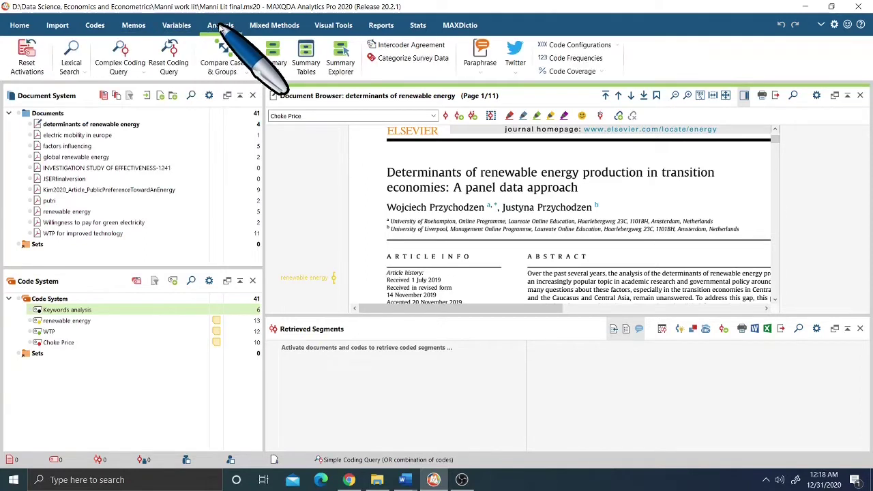
{"action": "left_click", "coordinate": [271, 28]}
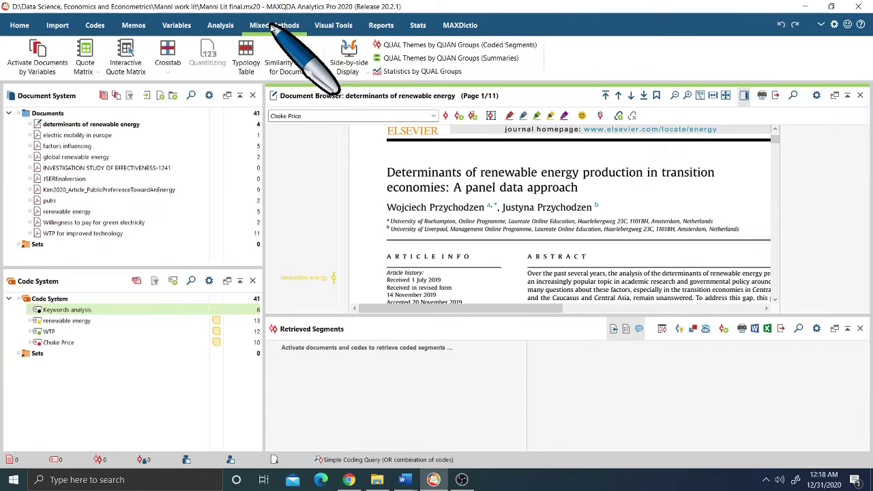
{"action": "left_click", "coordinate": [334, 29]}
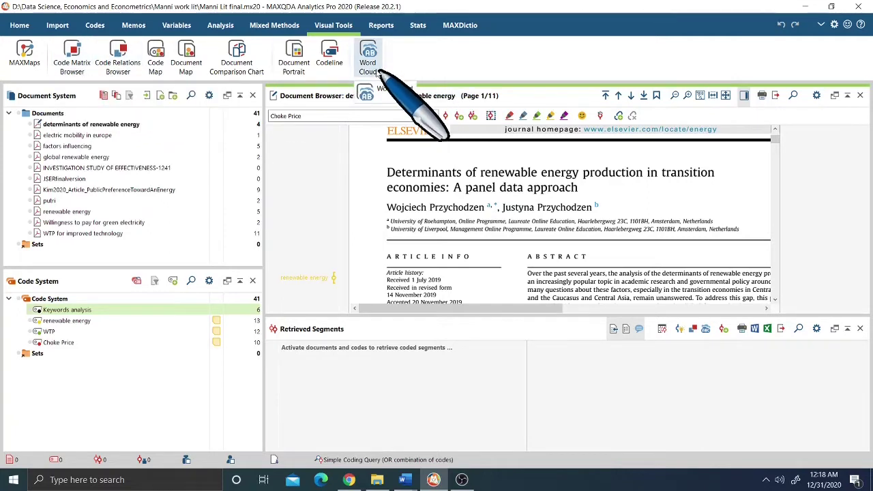
Check which text and PDF files in the project folder are available for import, without importing any.
{"action": "left_click", "coordinate": [55, 25]}
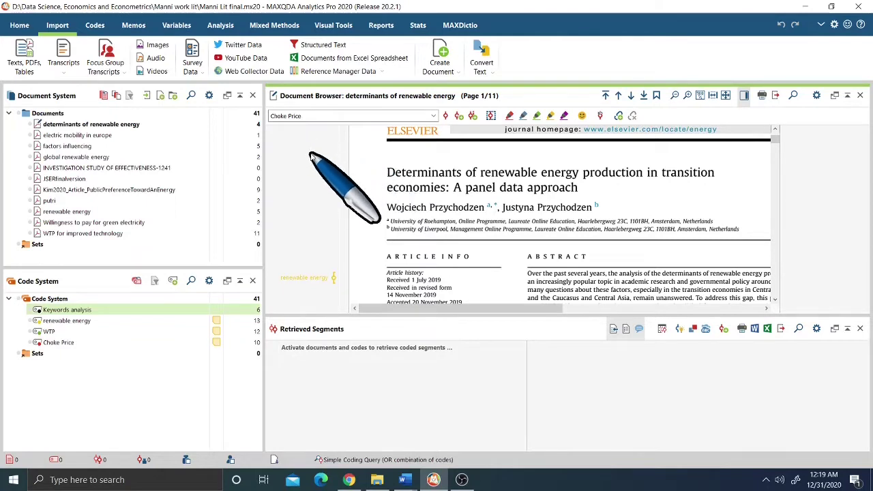
{"action": "left_click", "coordinate": [21, 57]}
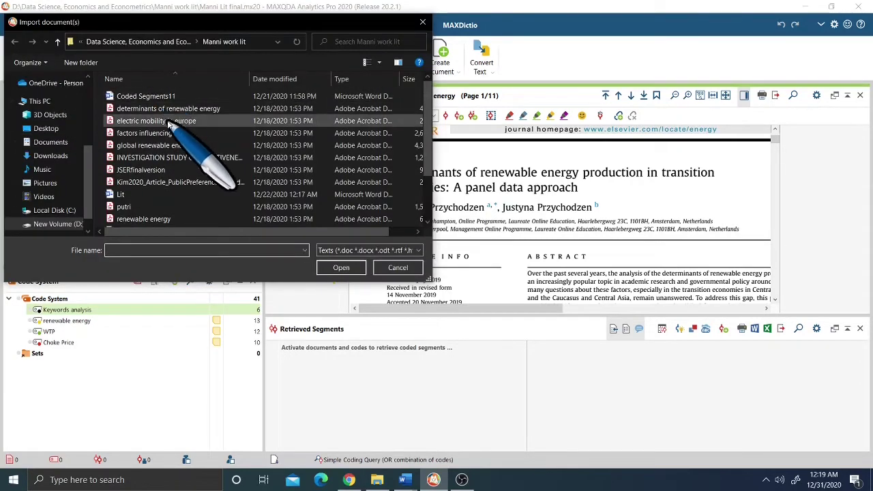
{"action": "scroll", "coordinate": [182, 120], "scroll_direction": "down", "scroll_amount": 3}
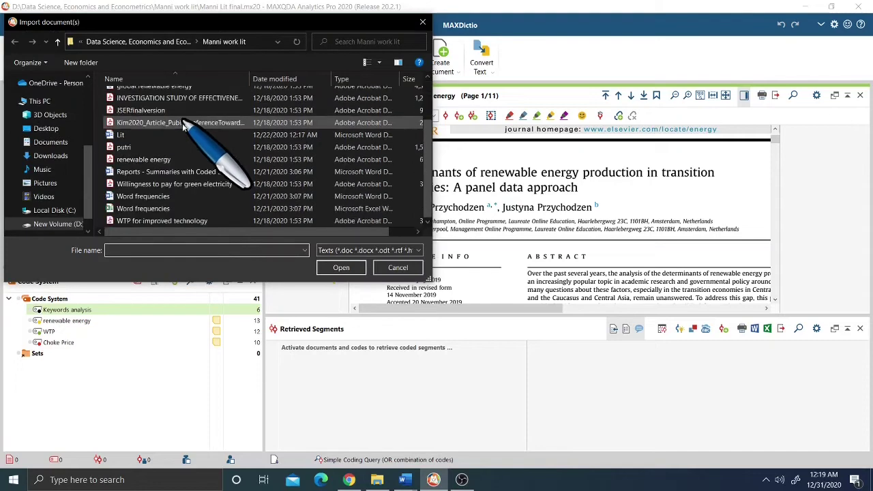
{"action": "scroll", "coordinate": [198, 175], "scroll_direction": "up", "scroll_amount": 2}
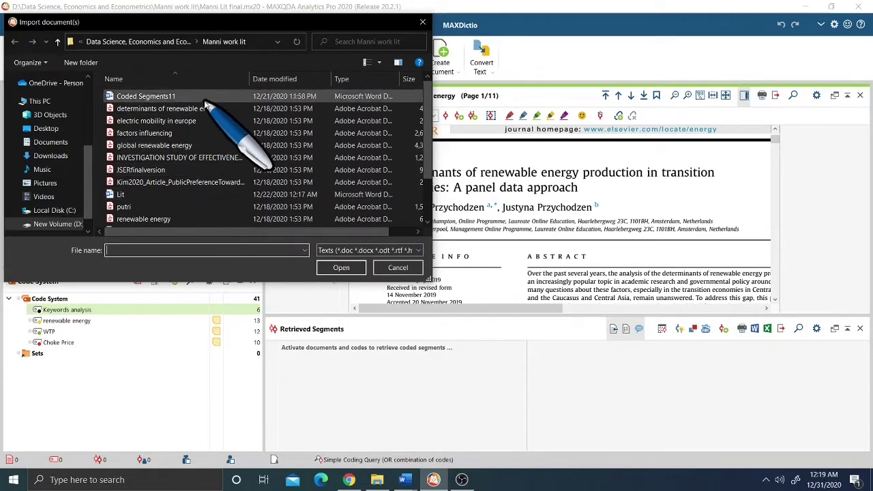
{"action": "left_click", "coordinate": [398, 267]}
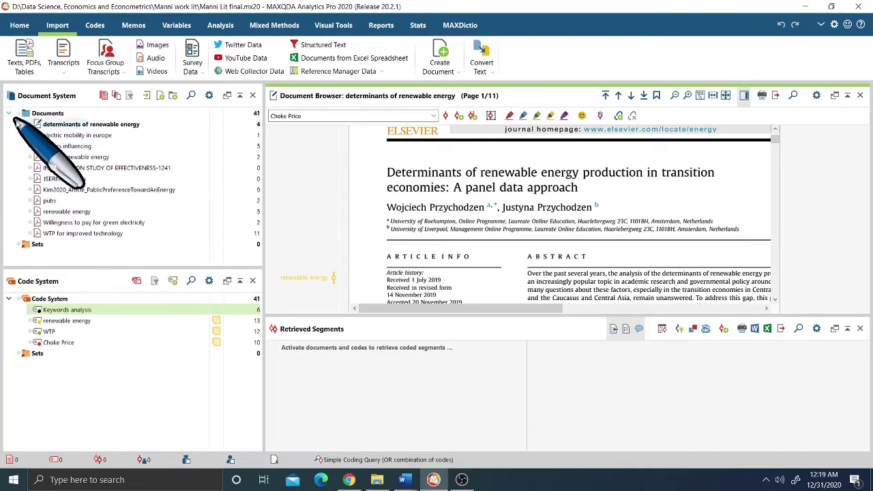
{"action": "left_click", "coordinate": [147, 96]}
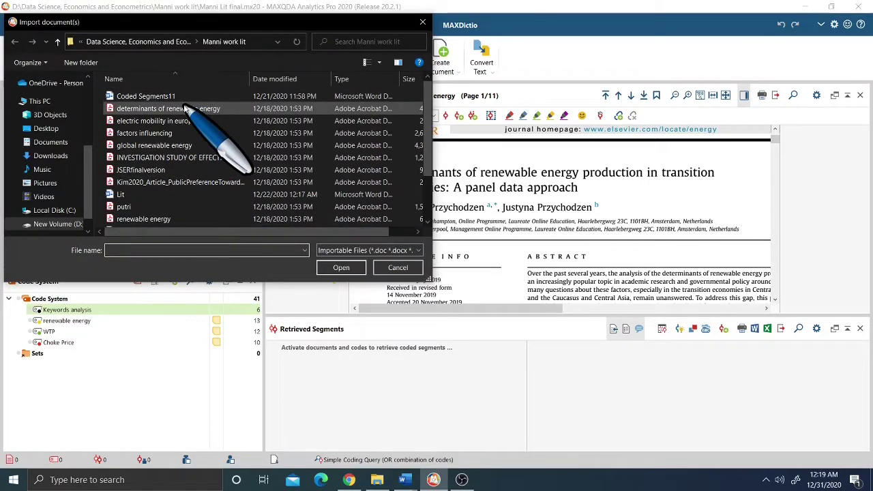
{"action": "left_click", "coordinate": [395, 267]}
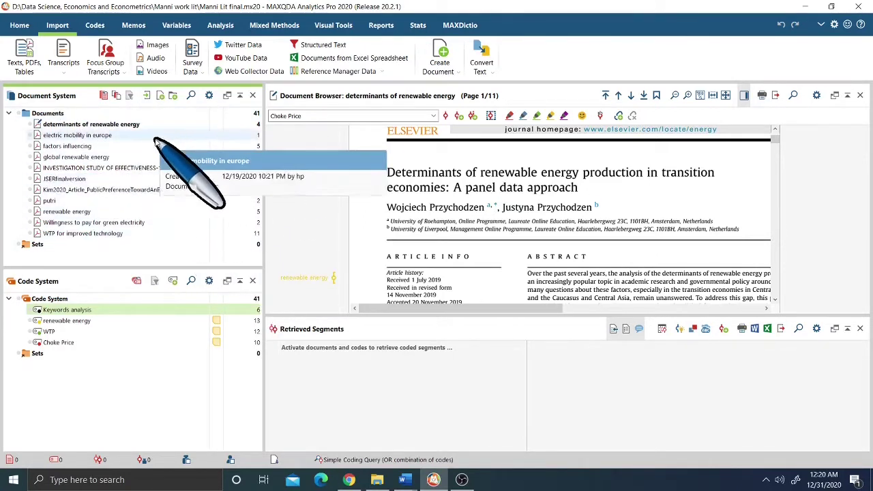
Open the document "electric mobility in europe" from the Document System and show the beginning of its first page.
{"action": "left_click", "coordinate": [68, 146]}
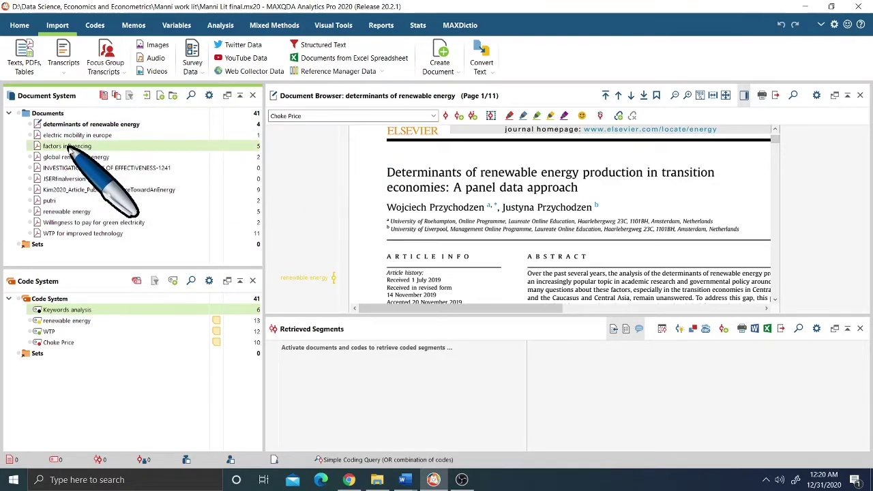
{"action": "left_click", "coordinate": [65, 157]}
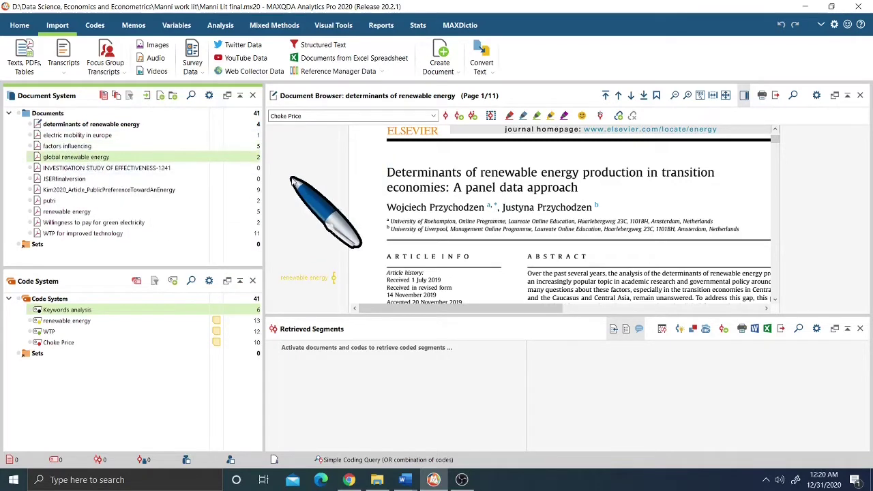
{"action": "scroll", "coordinate": [545, 208], "scroll_direction": "up", "scroll_amount": 3}
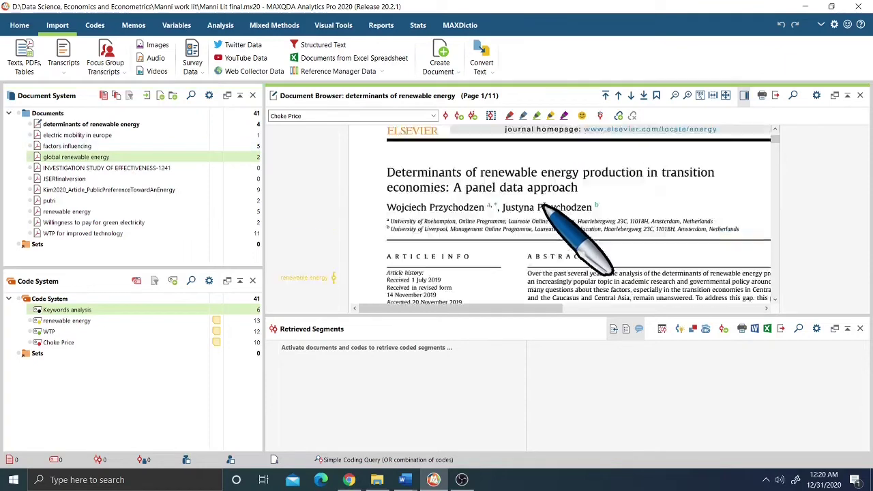
{"action": "left_click", "coordinate": [96, 136]}
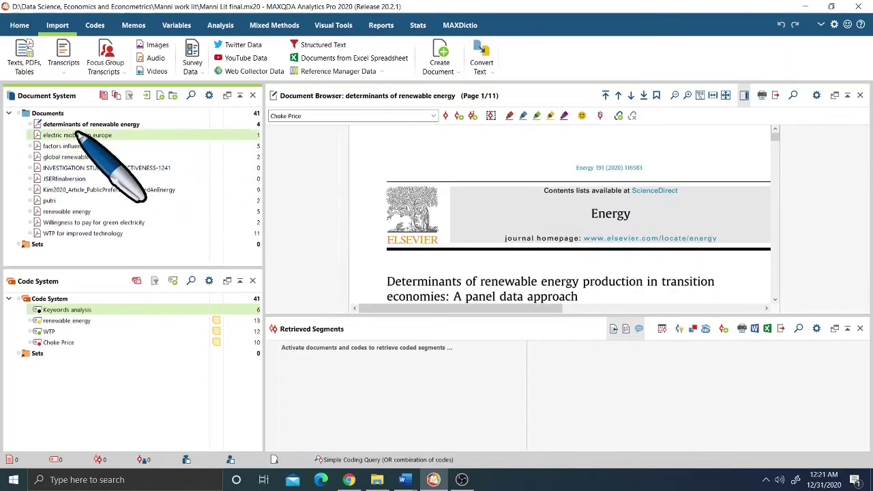
{"action": "double_click", "coordinate": [102, 136]}
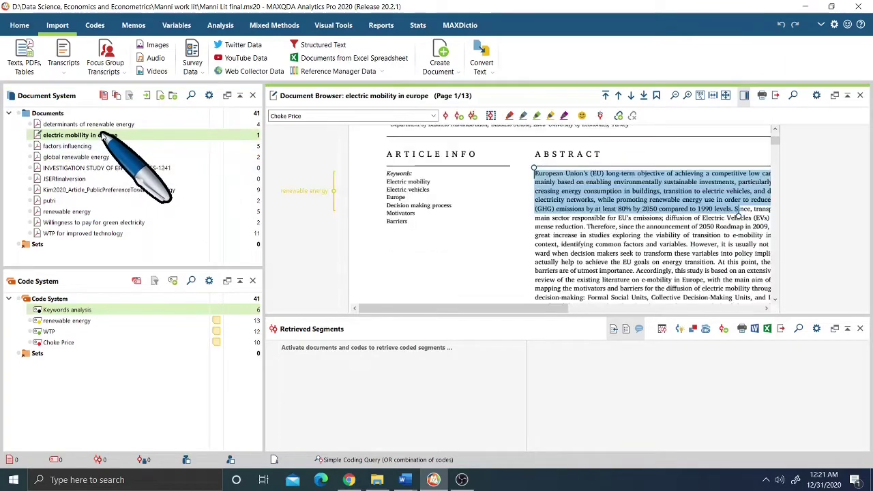
{"action": "scroll", "coordinate": [577, 204], "scroll_direction": "up", "scroll_amount": 3}
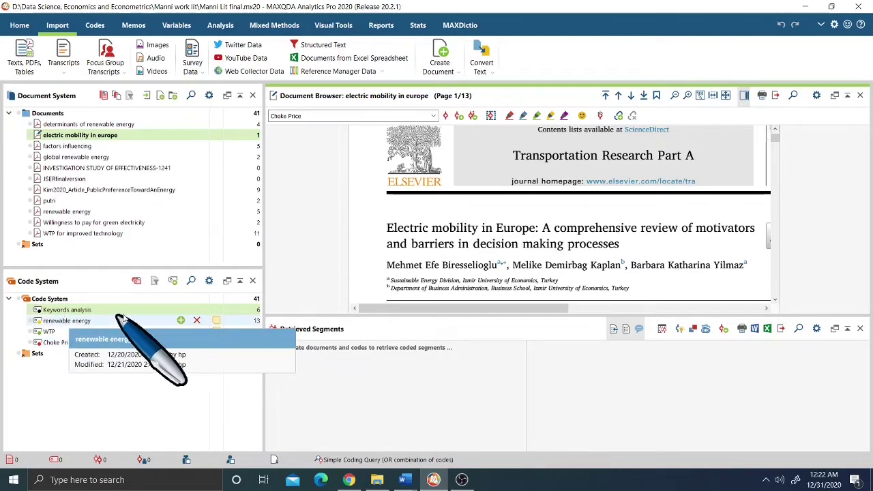
Create a yellow code named "non renewable resource" under the Keywords analysis code, leaving its memo empty.
{"action": "left_click", "coordinate": [173, 281]}
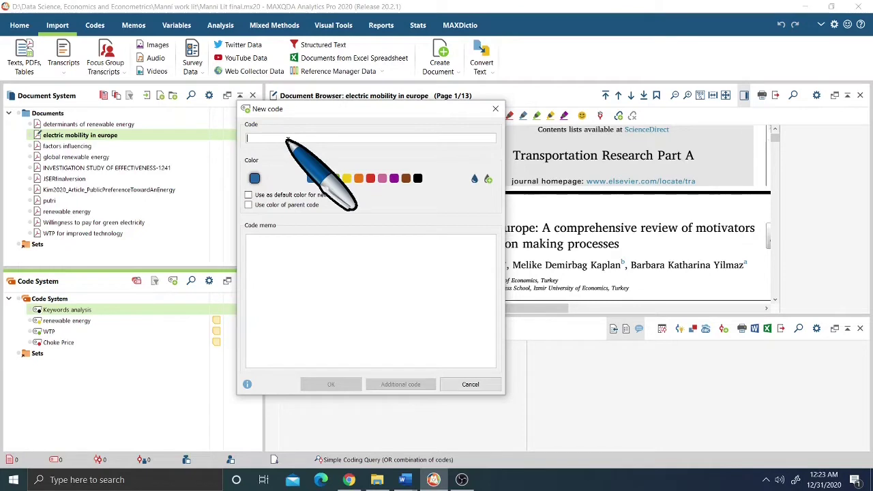
{"action": "type", "text": "non renewable resource"}
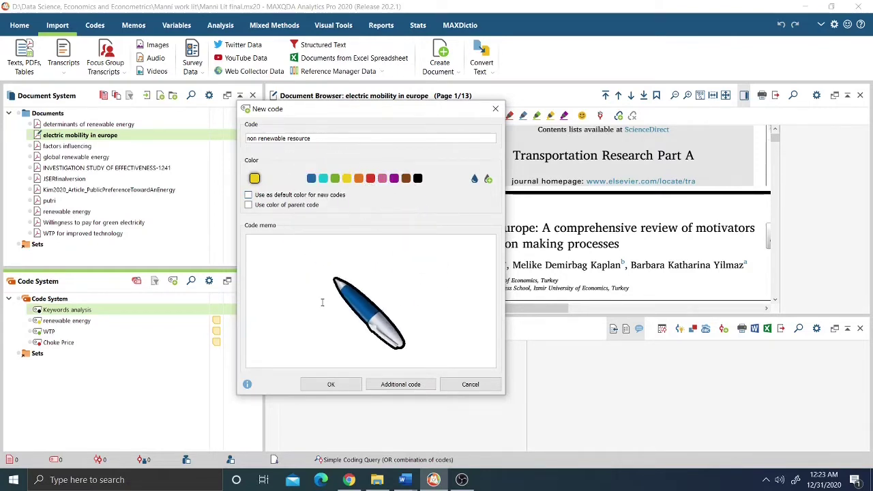
{"action": "left_click", "coordinate": [273, 249]}
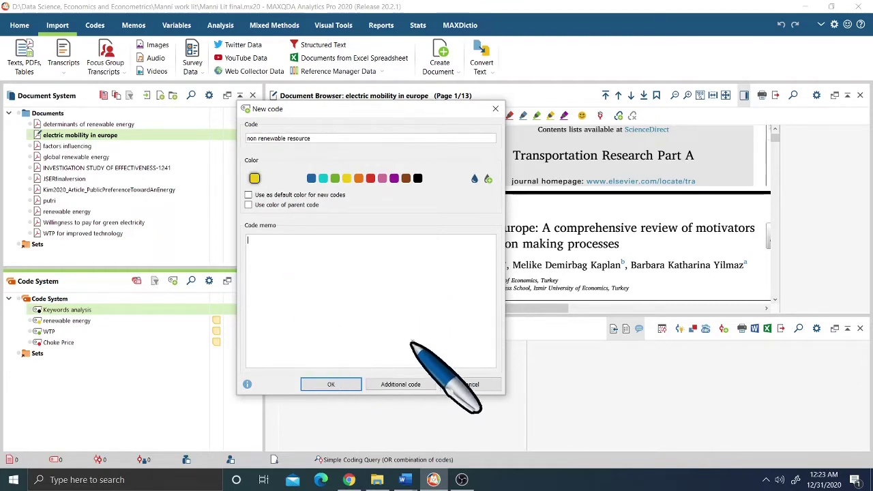
{"action": "left_click", "coordinate": [328, 385]}
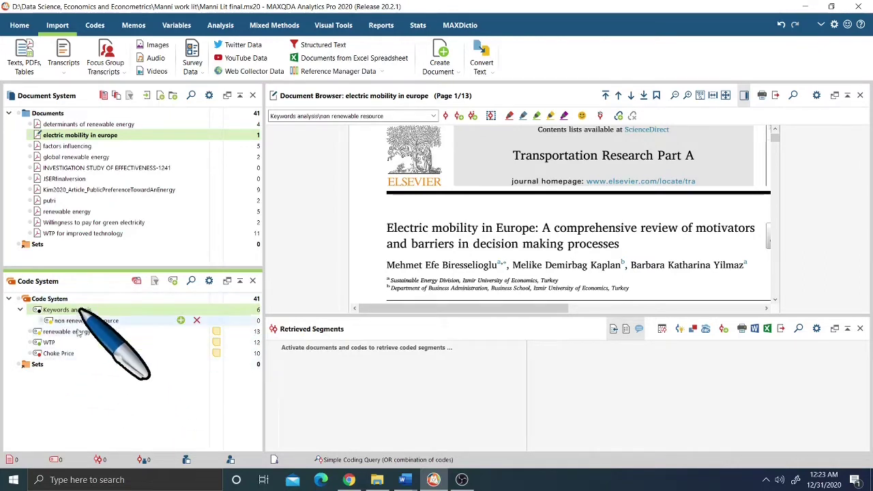
Open the memo attached to the Choke Price code to read its definition.
{"action": "mouse_move", "coordinate": [216, 332]}
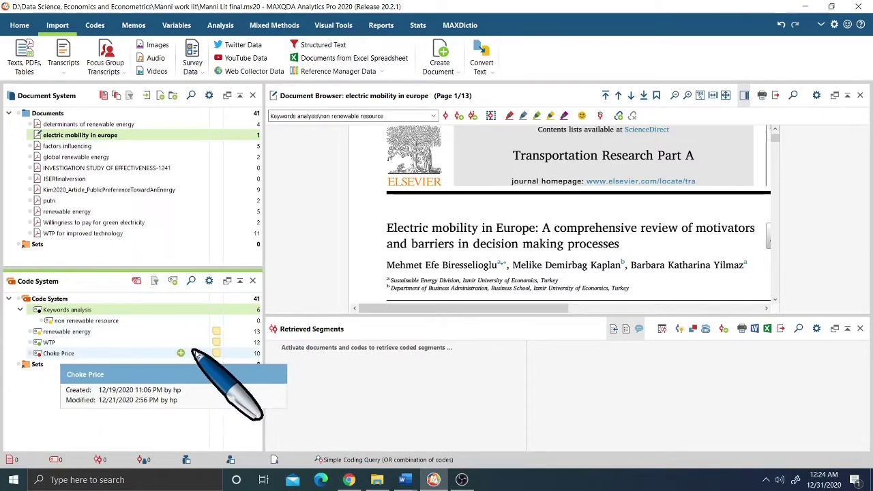
{"action": "left_click", "coordinate": [217, 354]}
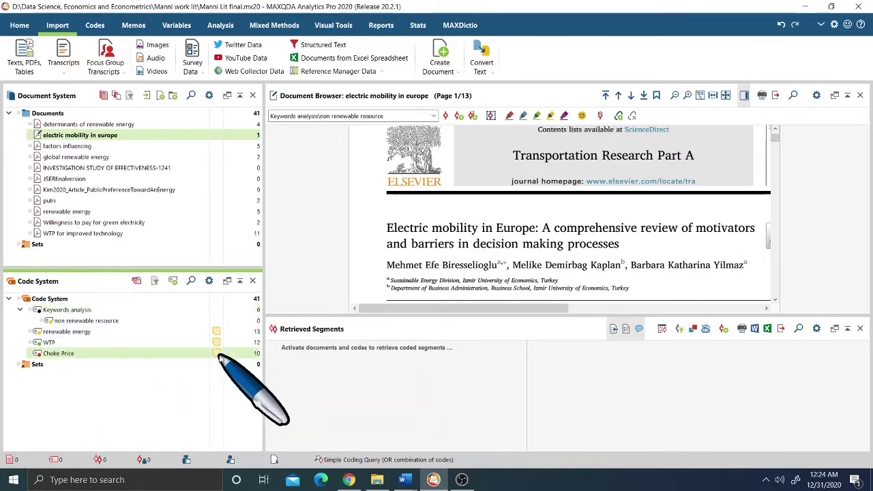
{"action": "double_click", "coordinate": [218, 356]}
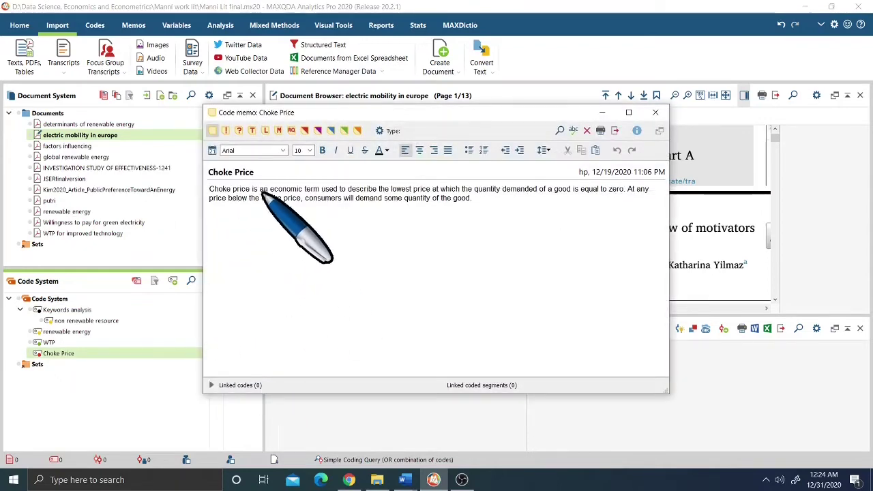
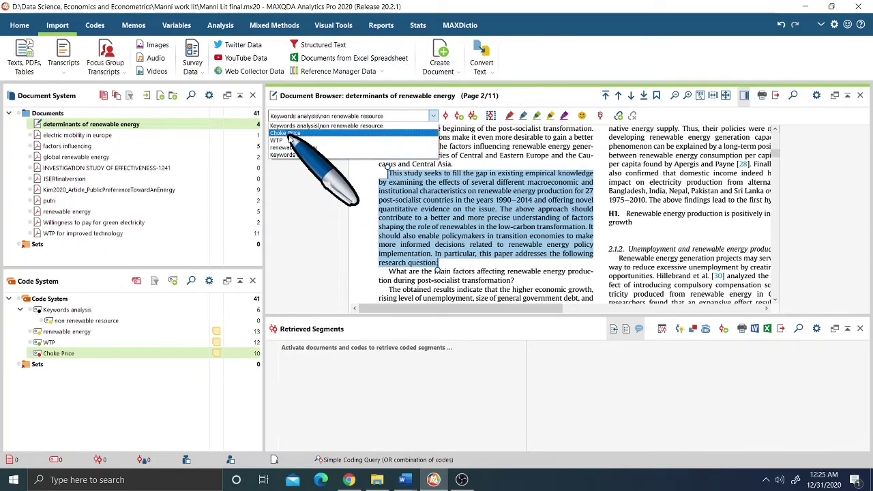
Assign the renewable energy code to the selected paragraph beginning "This study seeks to fill the gap".
{"action": "left_click", "coordinate": [300, 148]}
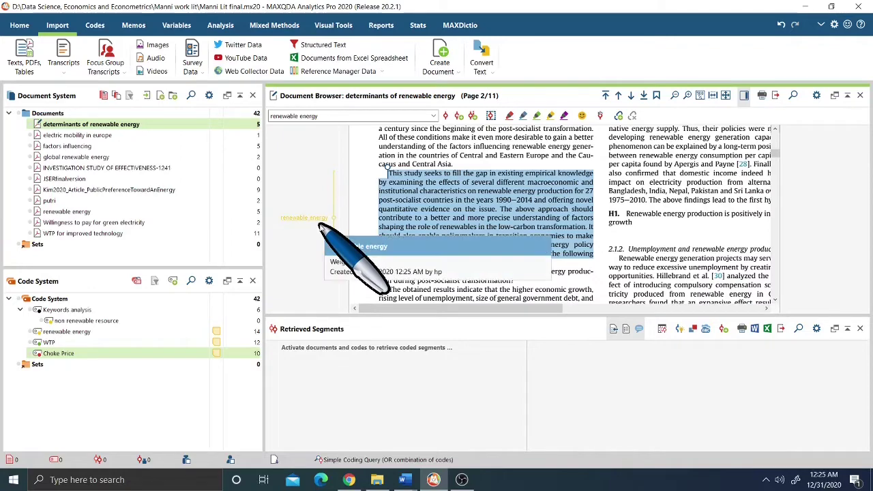
Assign the WTP code to the passage beginning "There are several economic" in the Theory section of the open article.
{"action": "scroll", "coordinate": [535, 194], "scroll_direction": "down", "scroll_amount": 10}
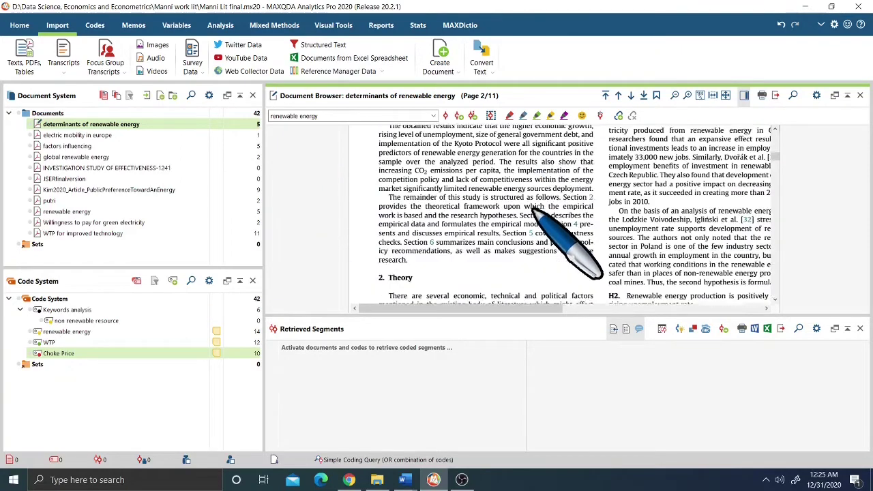
{"action": "left_click_drag", "start_coordinate": [385, 185], "coordinate": [484, 240]}
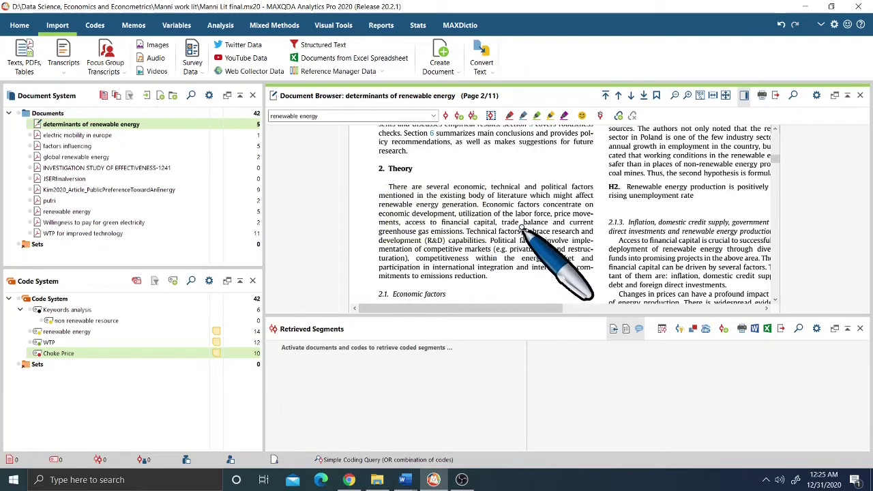
{"action": "left_click_drag", "start_coordinate": [377, 186], "coordinate": [478, 224]}
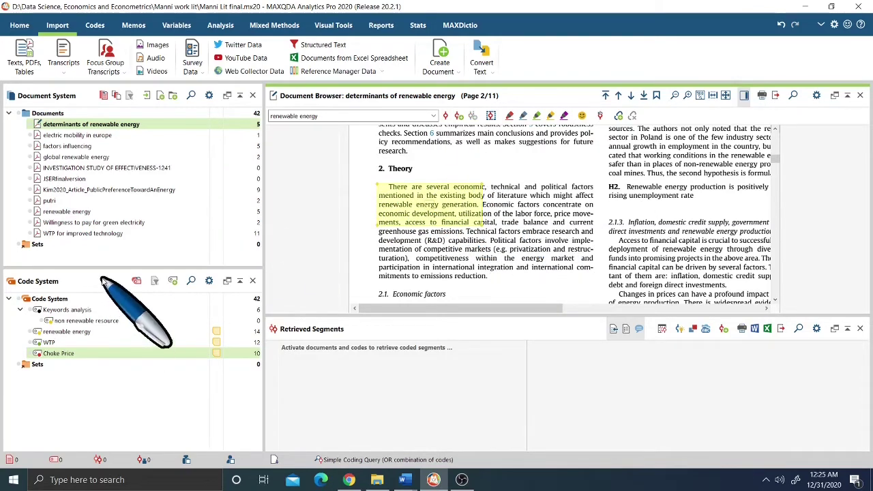
{"action": "left_click", "coordinate": [434, 116]}
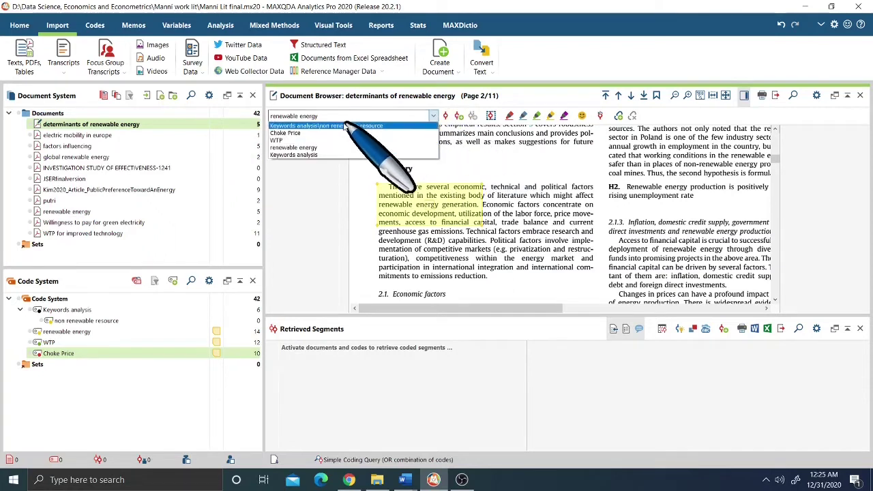
{"action": "left_click", "coordinate": [308, 139]}
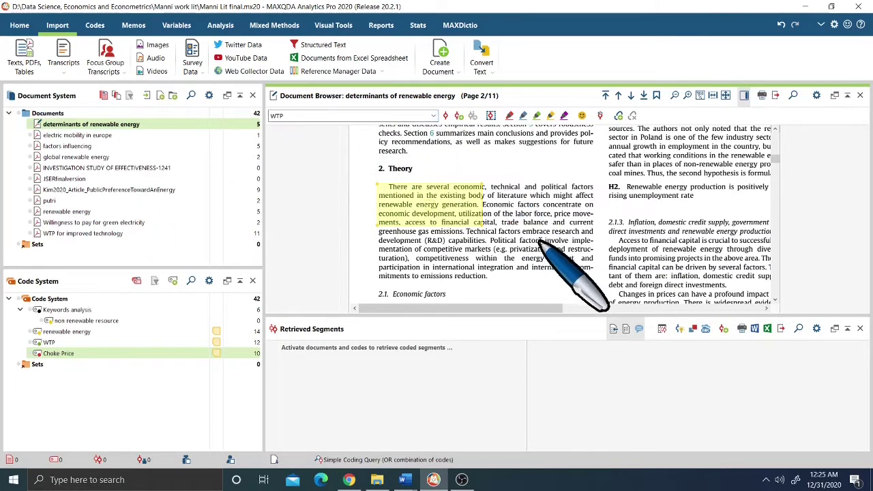
{"action": "left_click", "coordinate": [494, 228]}
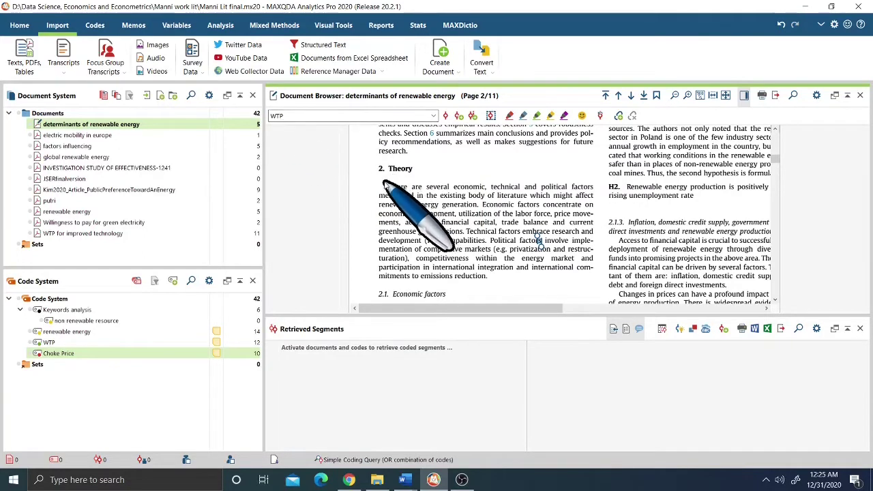
{"action": "left_click_drag", "start_coordinate": [386, 184], "coordinate": [512, 258]}
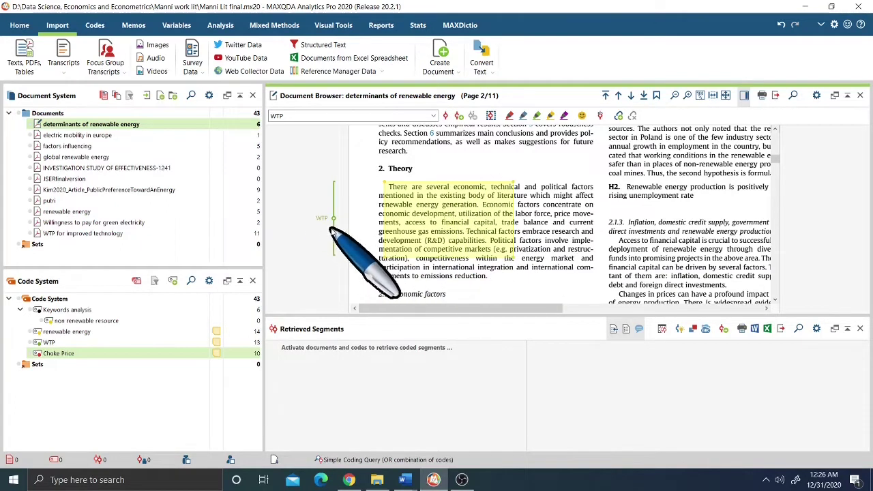
Show the Keywords analysis coding beside the keywords on the article's first page.
{"action": "scroll", "coordinate": [488, 221], "scroll_direction": "up", "scroll_amount": 10}
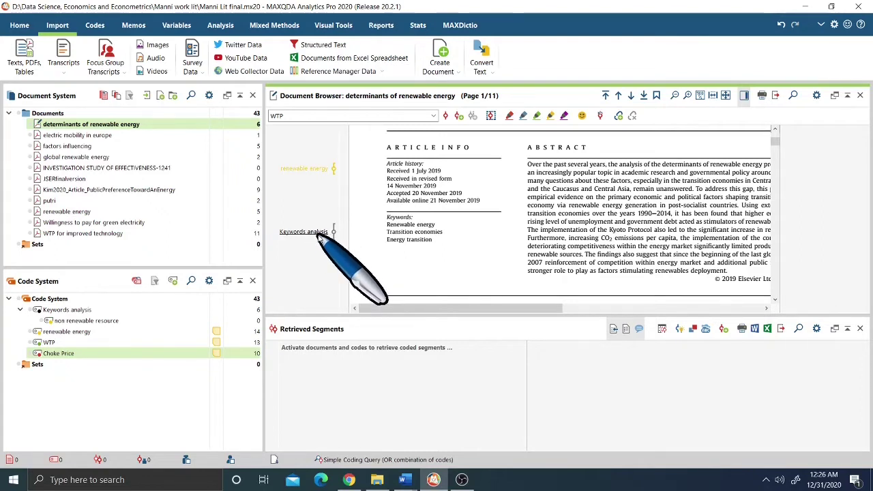
{"action": "mouse_move", "coordinate": [296, 237]}
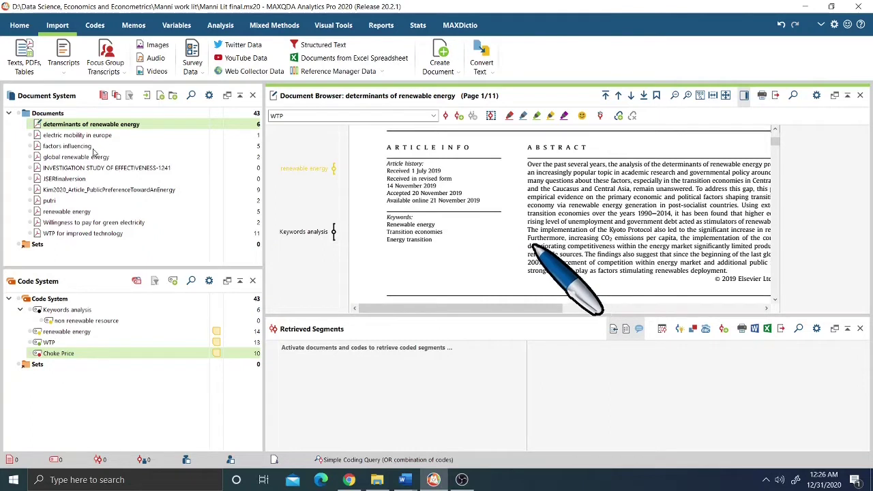
Look through the code, memo, variable and analysis functions, and view the Lexical search options without running a search.
{"action": "left_click", "coordinate": [68, 167]}
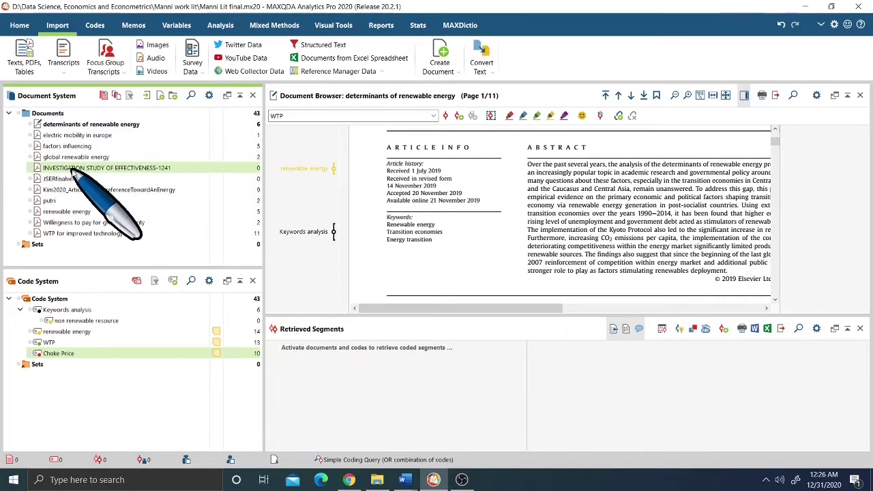
{"action": "left_click", "coordinate": [93, 25]}
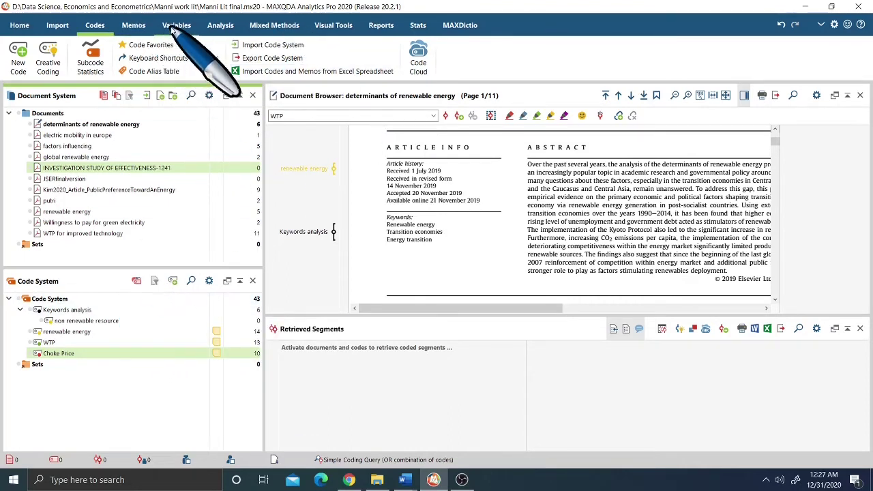
{"action": "left_click", "coordinate": [134, 27]}
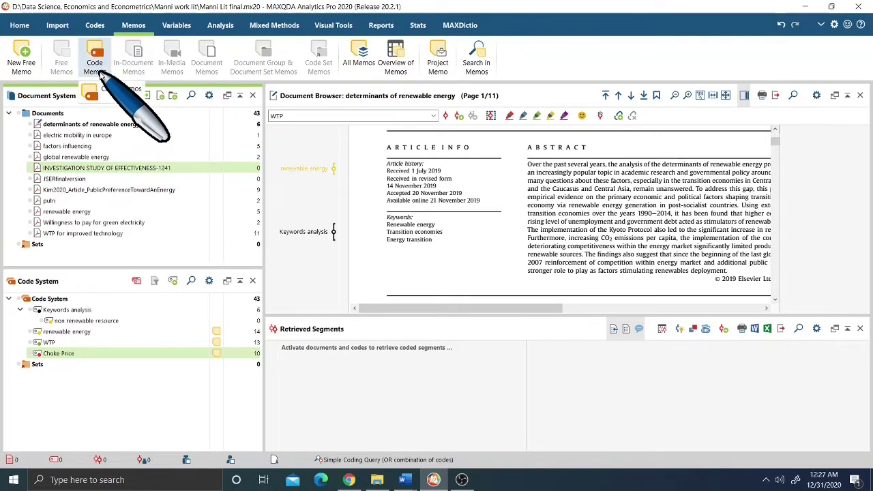
{"action": "left_click", "coordinate": [174, 27]}
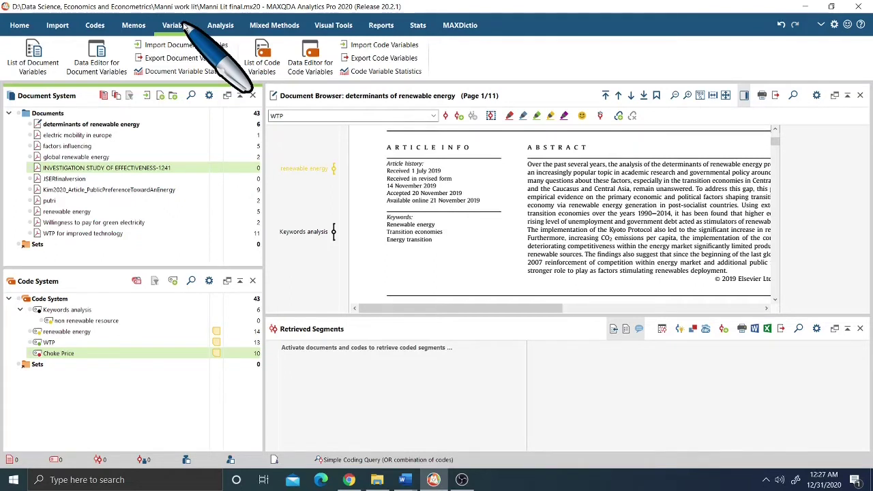
{"action": "left_click", "coordinate": [220, 25]}
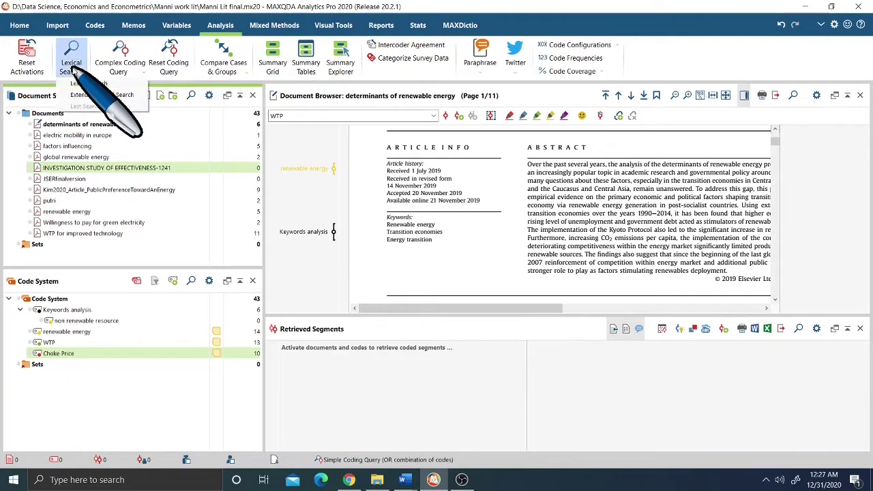
{"action": "left_click", "coordinate": [77, 82]}
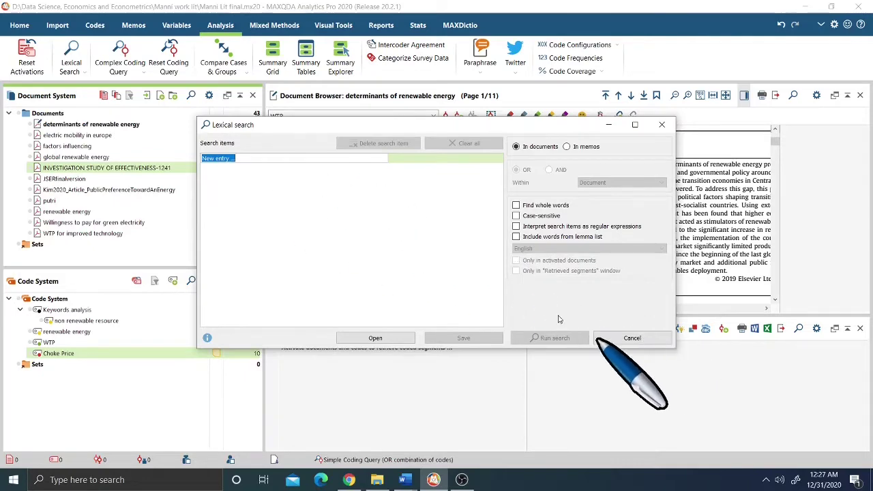
{"action": "left_click", "coordinate": [638, 340]}
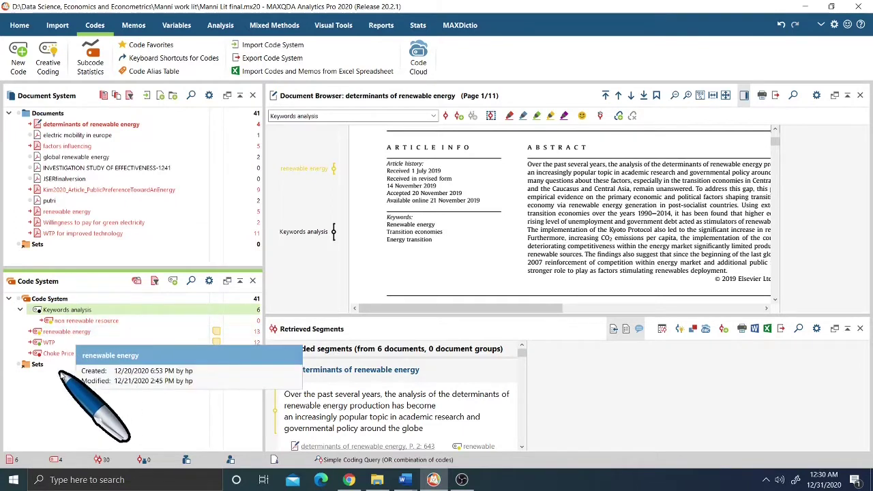
Deactivate the "non renewable resource" code and activate all documents containing the renewable energy code.
{"action": "right_click", "coordinate": [57, 321]}
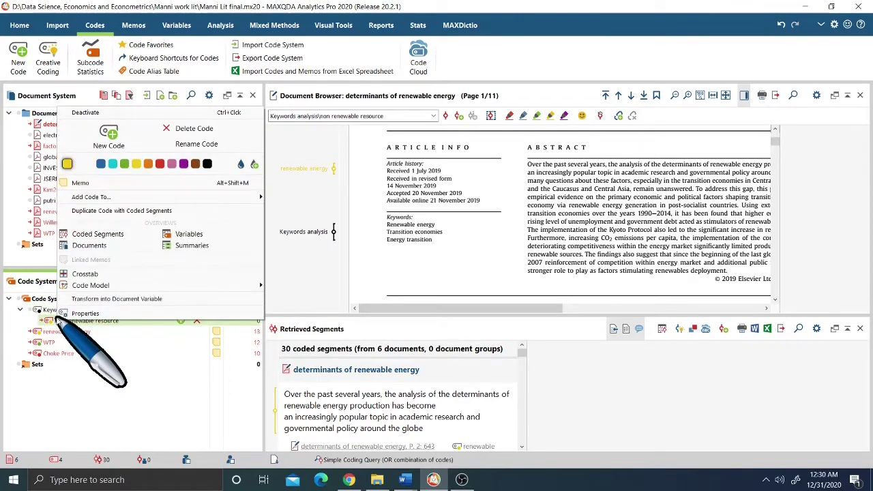
{"action": "left_click", "coordinate": [82, 113]}
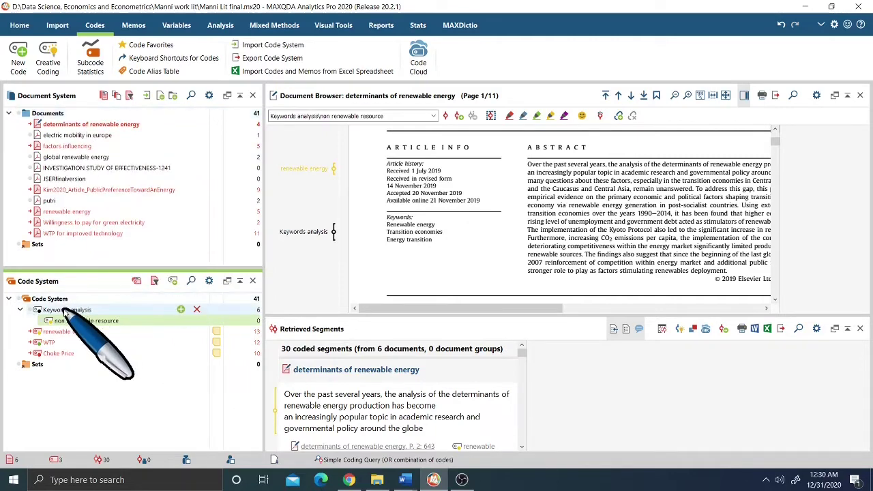
{"action": "right_click", "coordinate": [65, 334]}
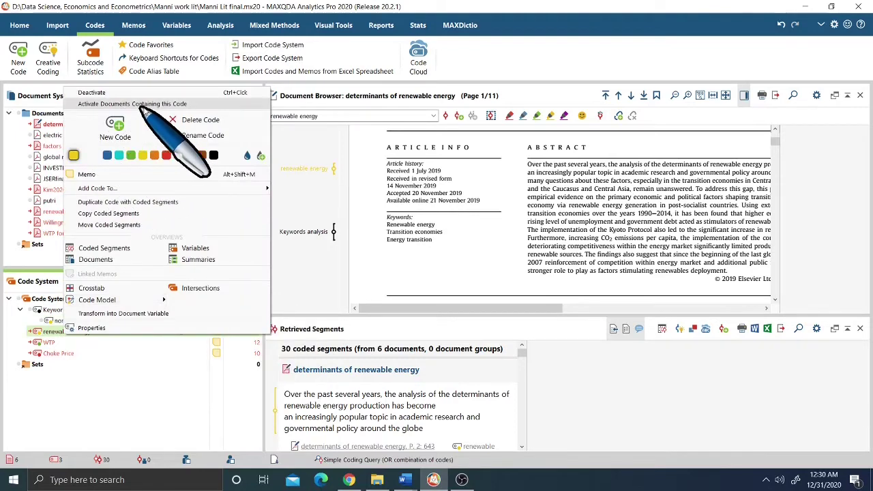
{"action": "left_click", "coordinate": [176, 104]}
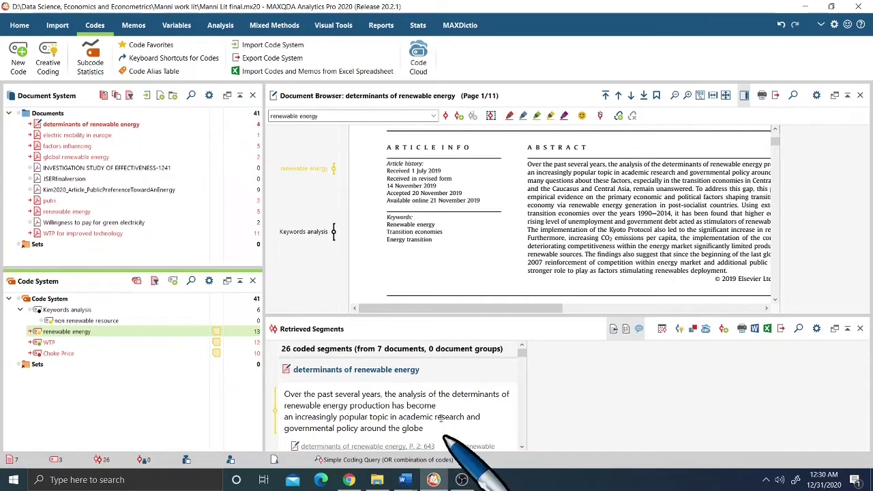
Read the retrieved coded segments from "determinants of renewable energy" and view the options for exporting coded segments without exporting.
{"action": "scroll", "coordinate": [443, 382], "scroll_direction": "down", "scroll_amount": 3}
{"action": "scroll", "coordinate": [410, 372], "scroll_direction": "up", "scroll_amount": 3}
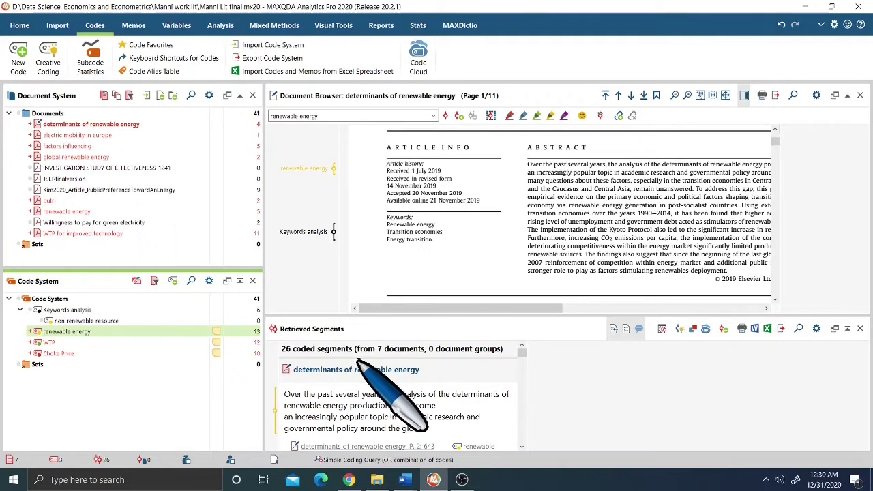
{"action": "scroll", "coordinate": [355, 382], "scroll_direction": "down", "scroll_amount": 8}
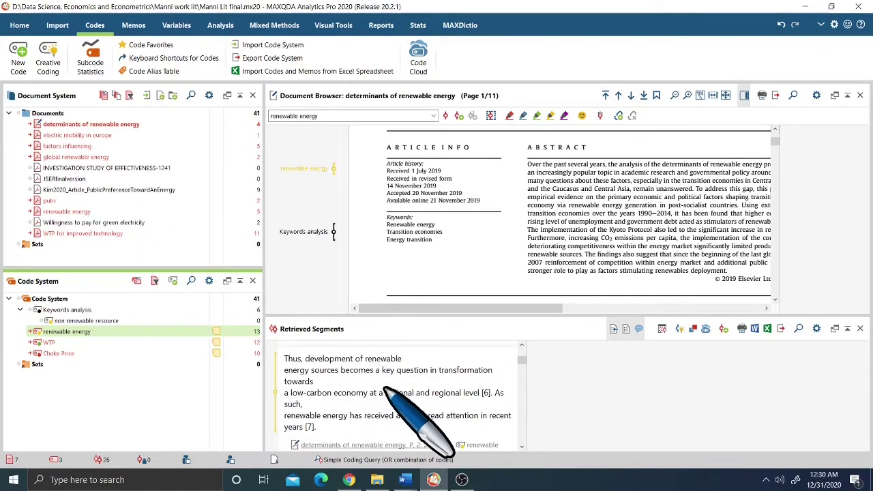
{"action": "scroll", "coordinate": [382, 396], "scroll_direction": "down", "scroll_amount": 3}
{"action": "scroll", "coordinate": [382, 396], "scroll_direction": "up", "scroll_amount": 8}
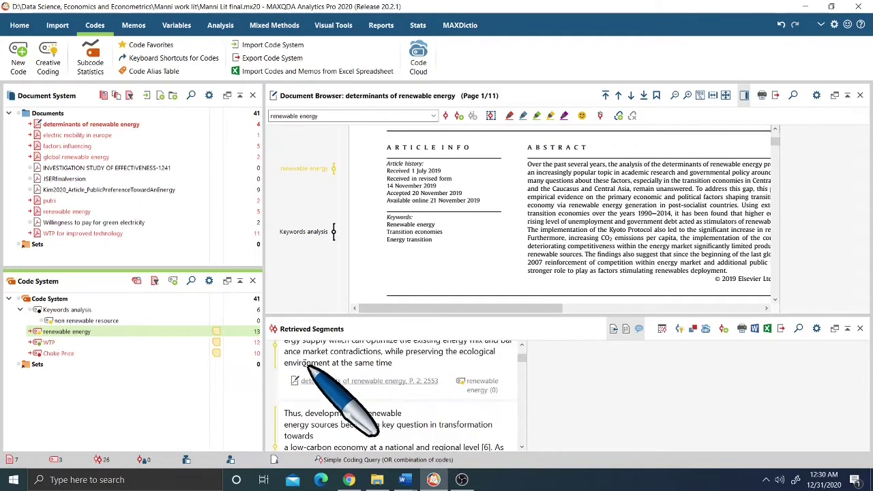
{"action": "scroll", "coordinate": [310, 354], "scroll_direction": "up", "scroll_amount": 2}
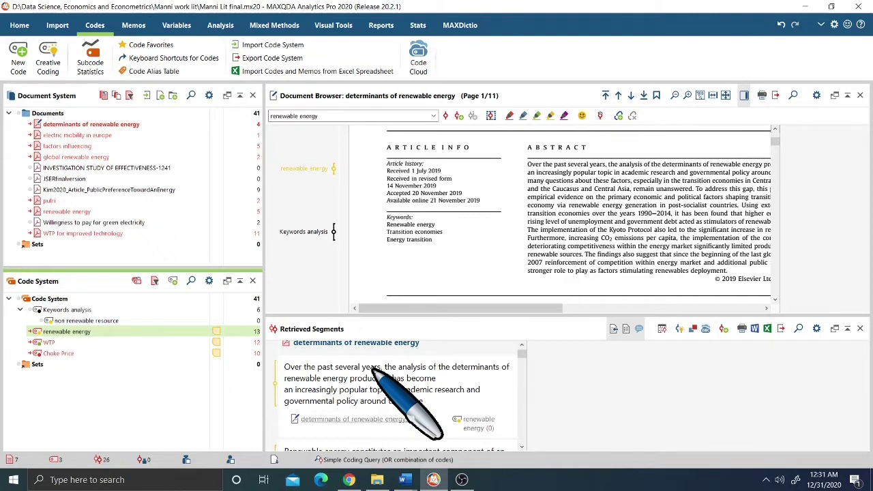
{"action": "left_click", "coordinate": [782, 328]}
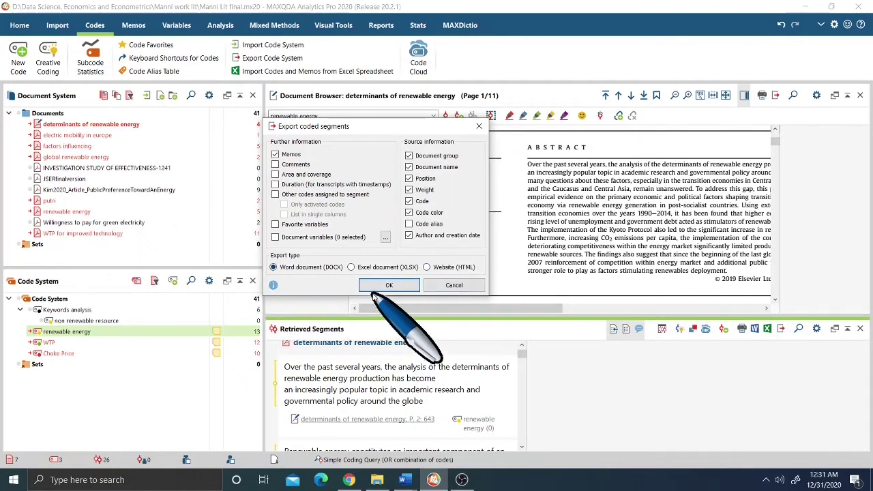
{"action": "left_click", "coordinate": [442, 285]}
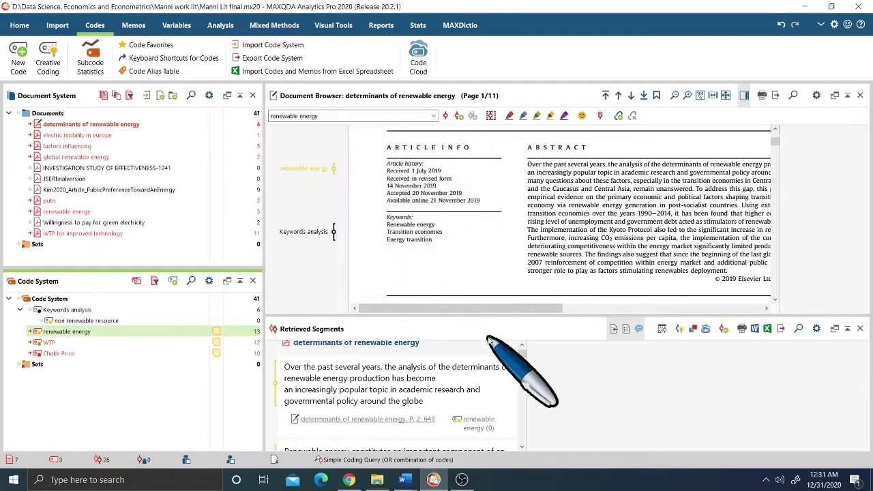
Switch to the Word document "Coded Segments11" and read through the exported segments with their code and source details on page 1.
{"action": "mouse_move", "coordinate": [403, 480]}
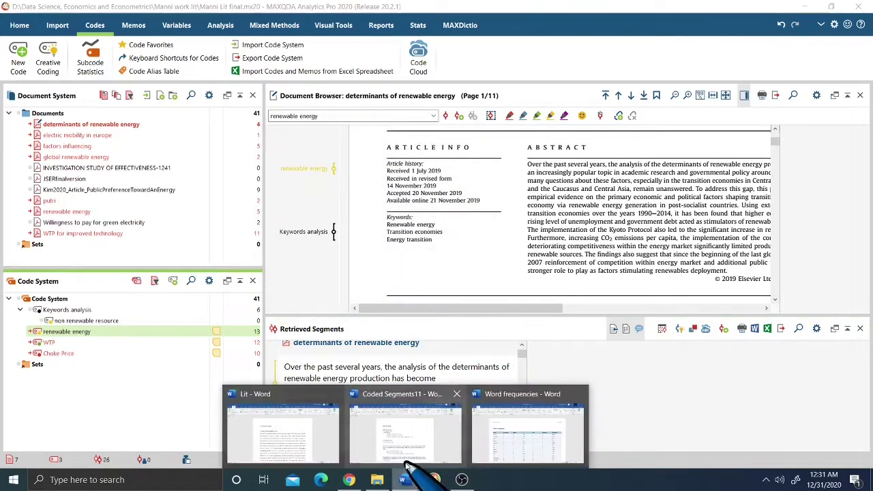
{"action": "left_click", "coordinate": [406, 437]}
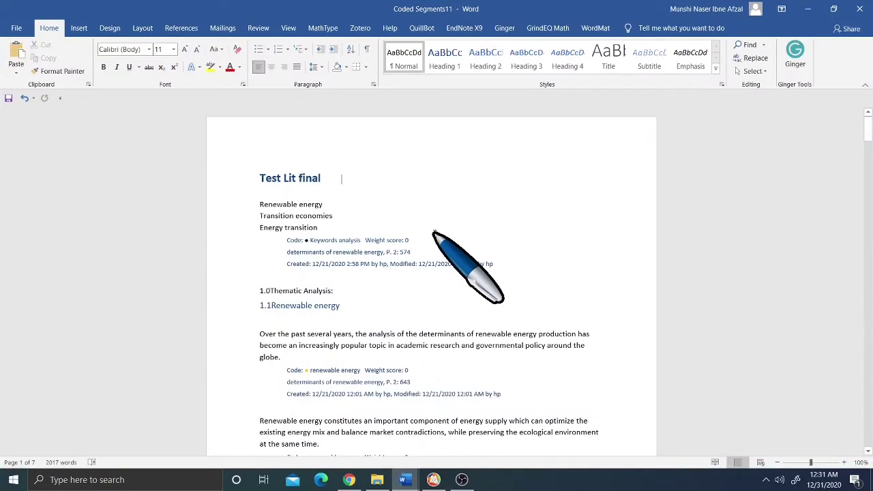
{"action": "scroll", "coordinate": [431, 191], "scroll_direction": "down", "scroll_amount": 2}
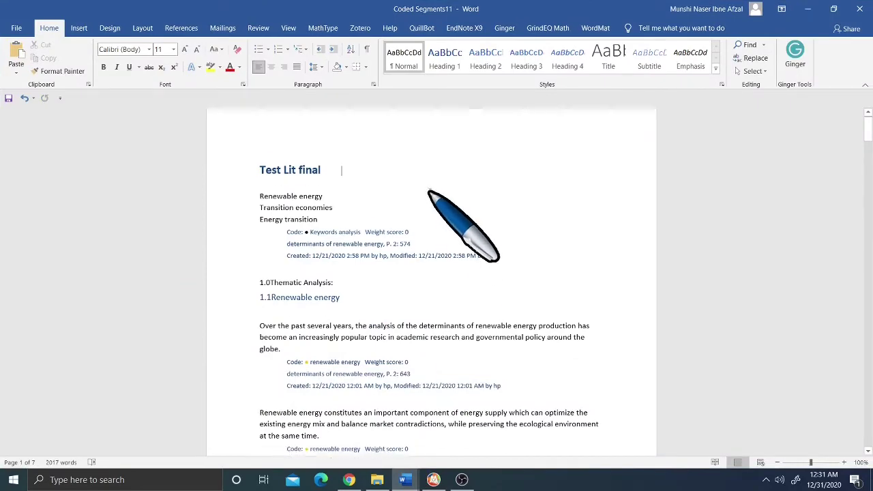
{"action": "scroll", "coordinate": [368, 183], "scroll_direction": "down", "scroll_amount": 2}
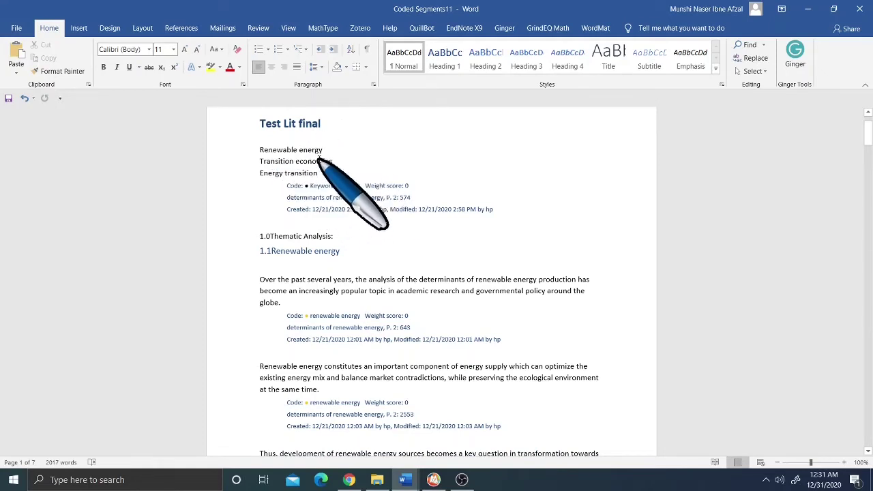
{"action": "scroll", "coordinate": [318, 154], "scroll_direction": "down", "scroll_amount": 2}
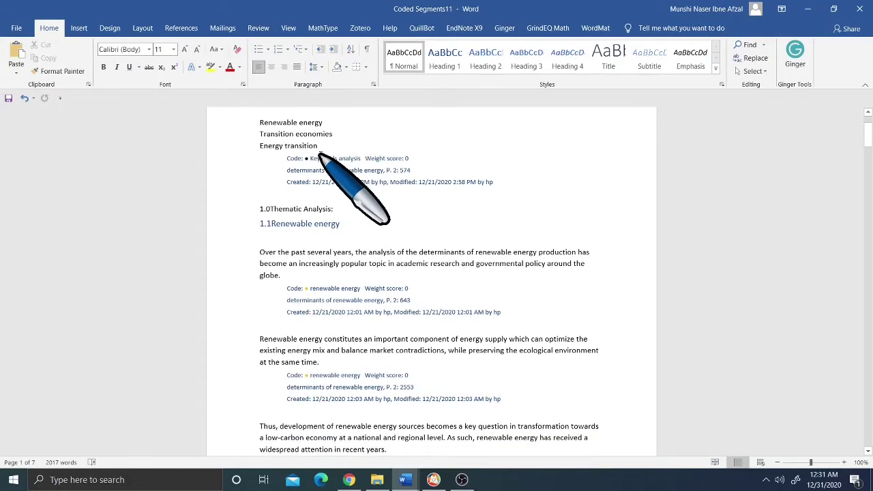
{"action": "scroll", "coordinate": [318, 154], "scroll_direction": "down", "scroll_amount": 2}
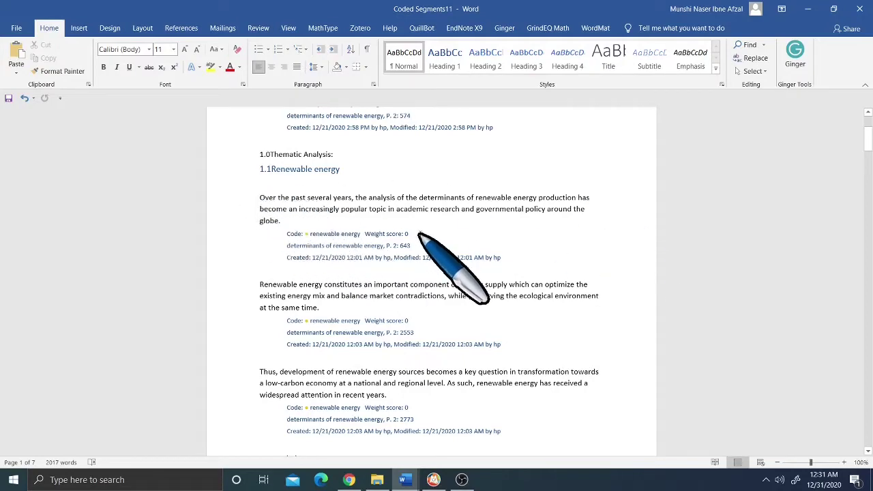
{"action": "scroll", "coordinate": [418, 234], "scroll_direction": "down", "scroll_amount": 1}
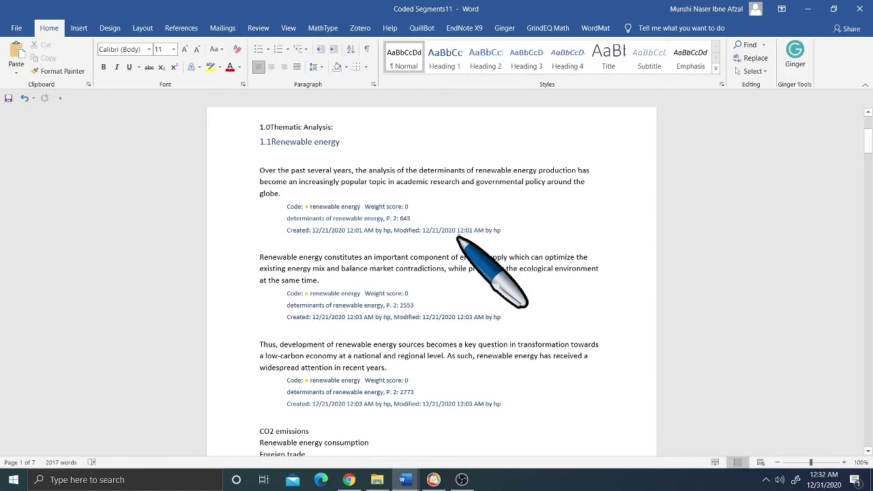
{"action": "scroll", "coordinate": [470, 242], "scroll_direction": "down", "scroll_amount": 3}
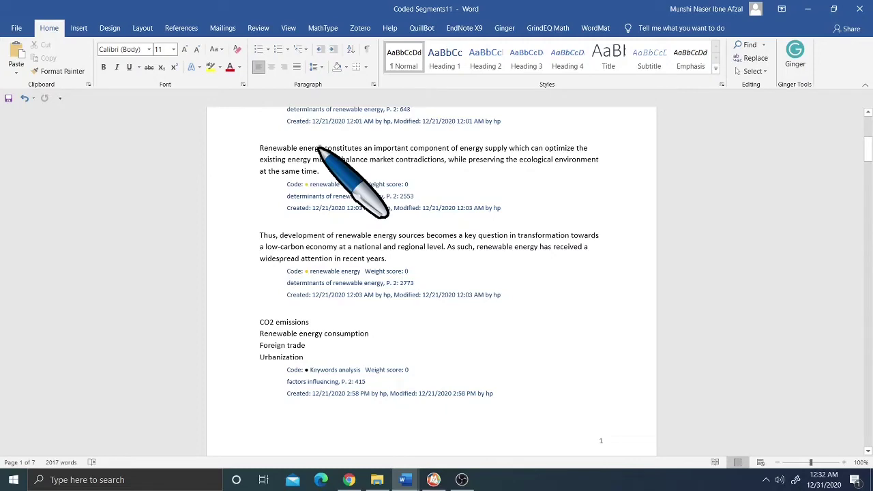
{"action": "scroll", "coordinate": [290, 161], "scroll_direction": "down", "scroll_amount": 1}
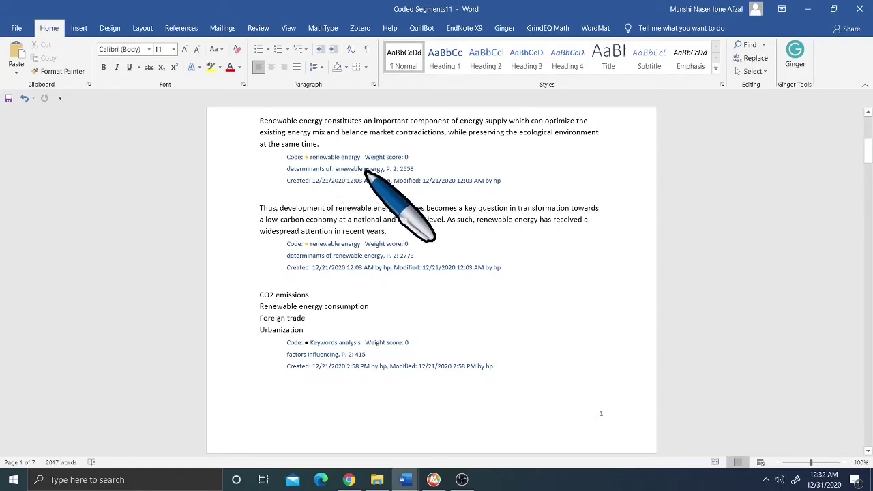
Read through the exported coded segments with their codes and source articles from page 1 to the start of page 3.
{"action": "scroll", "coordinate": [365, 172], "scroll_direction": "down", "scroll_amount": 1}
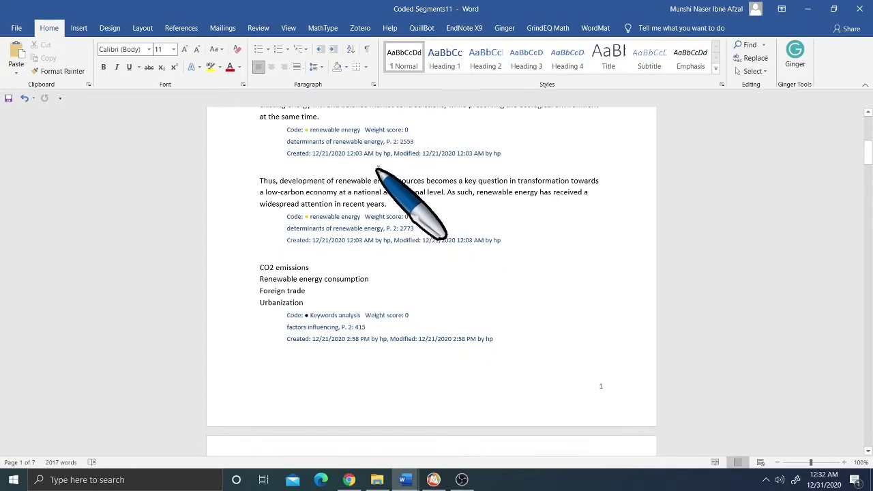
{"action": "scroll", "coordinate": [341, 154], "scroll_direction": "up", "scroll_amount": 1}
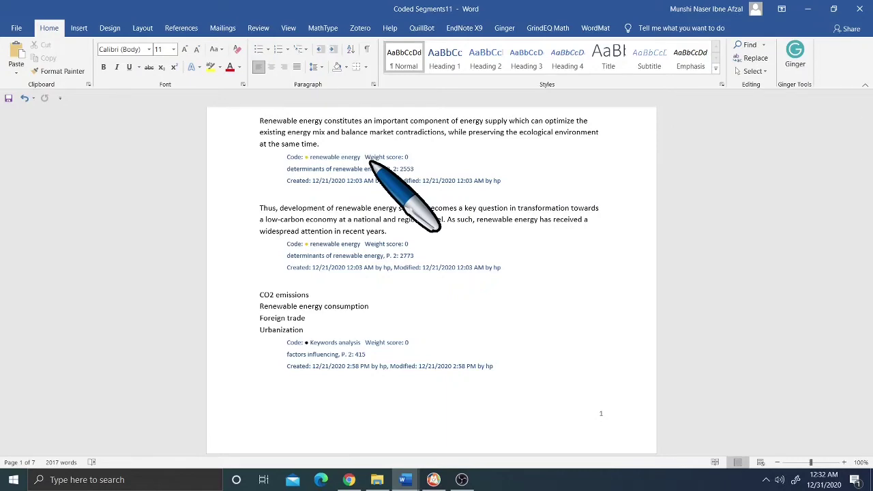
{"action": "scroll", "coordinate": [372, 178], "scroll_direction": "down", "scroll_amount": 10}
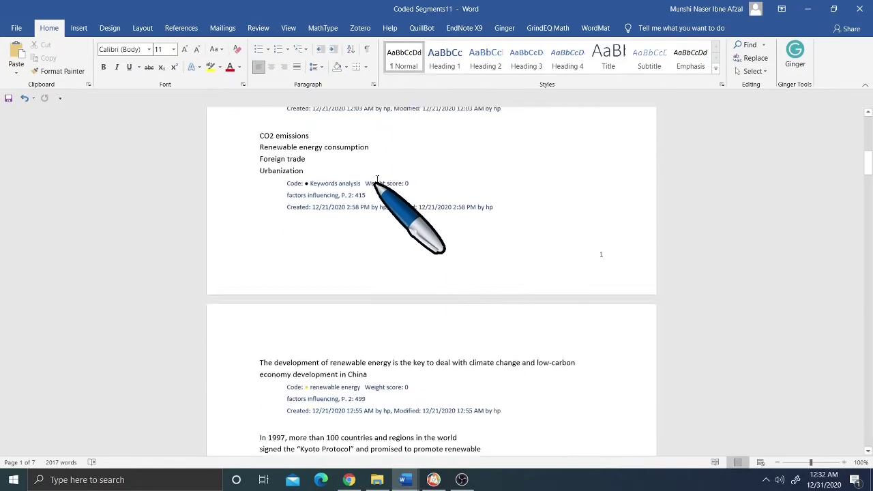
{"action": "scroll", "coordinate": [376, 195], "scroll_direction": "down", "scroll_amount": 10}
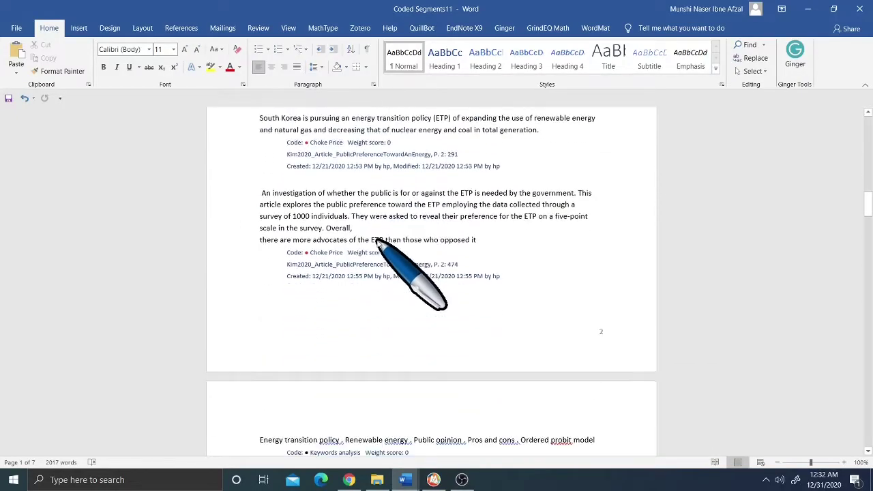
{"action": "scroll", "coordinate": [375, 258], "scroll_direction": "up", "scroll_amount": 9}
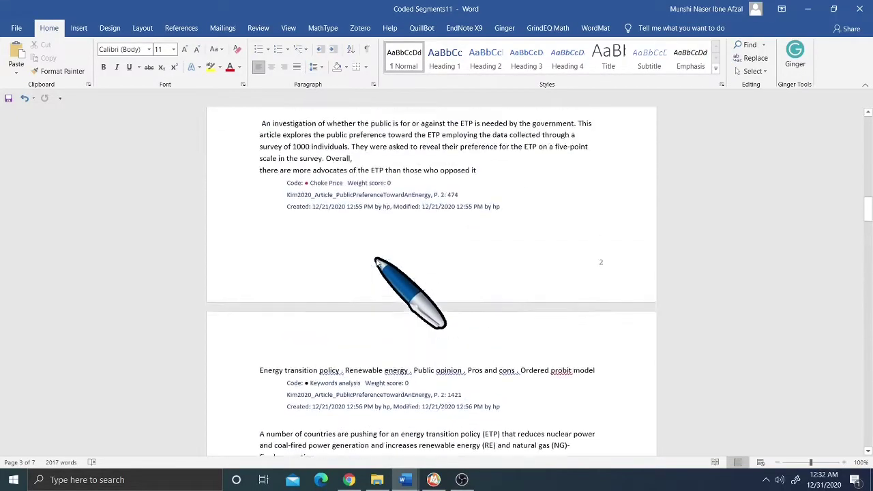
{"action": "scroll", "coordinate": [374, 260], "scroll_direction": "up", "scroll_amount": 2}
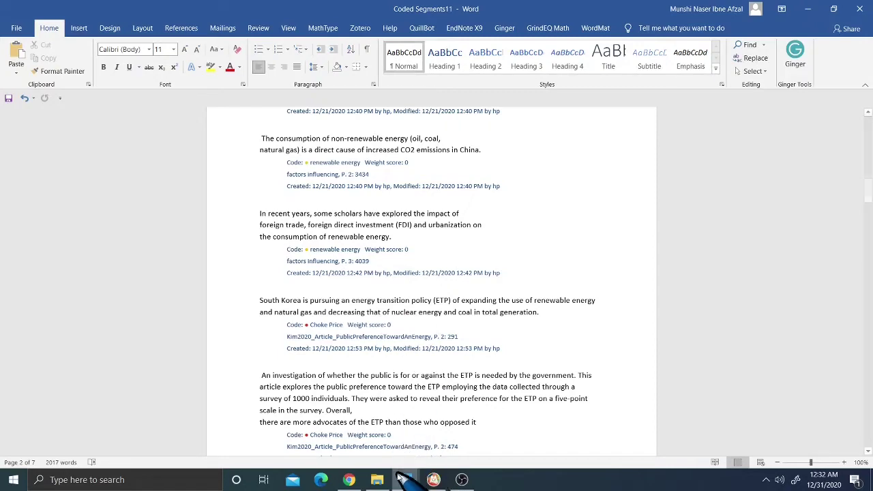
Switch to the Word document "Lit" and read the thematic analysis sections "Energy from renewable sources" and "Choke Price".
{"action": "mouse_move", "coordinate": [401, 477]}
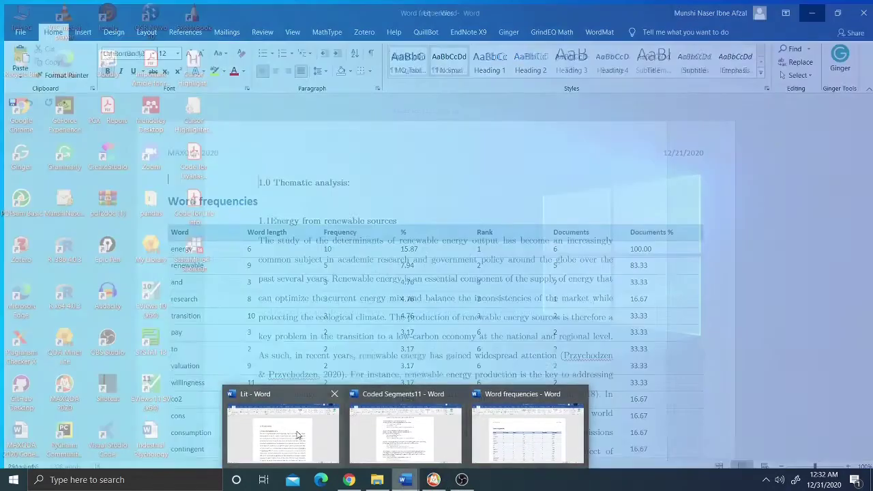
{"action": "left_click", "coordinate": [284, 434]}
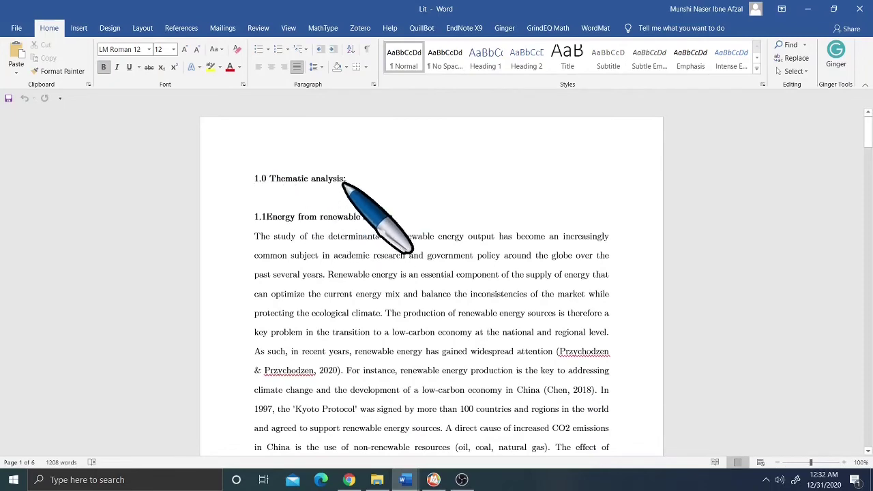
{"action": "scroll", "coordinate": [343, 184], "scroll_direction": "down", "scroll_amount": 1}
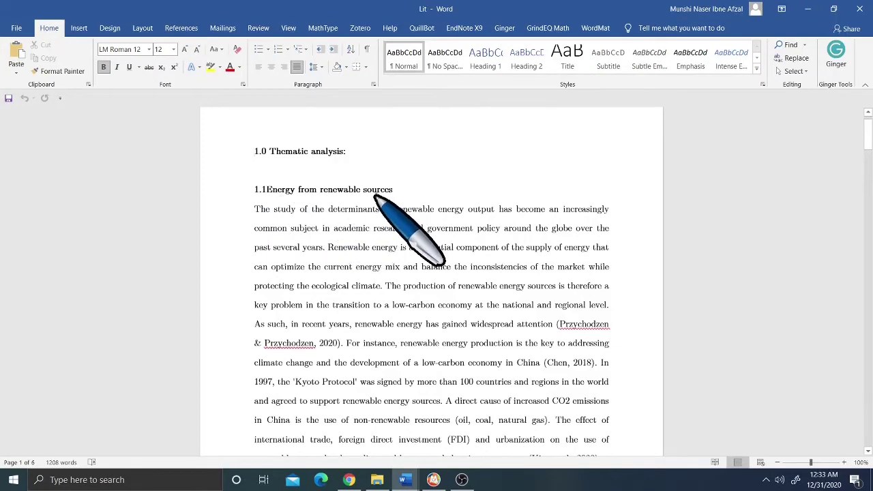
{"action": "scroll", "coordinate": [376, 198], "scroll_direction": "down", "scroll_amount": 1}
{"action": "scroll", "coordinate": [386, 167], "scroll_direction": "down", "scroll_amount": 1}
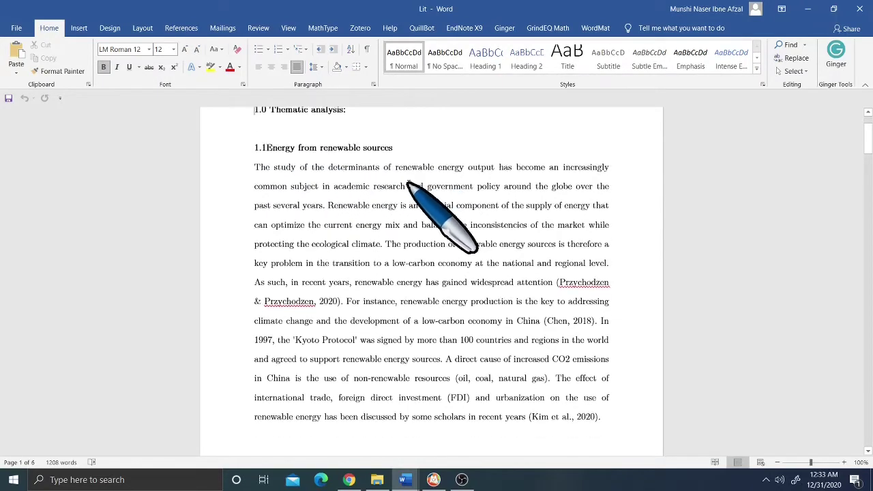
{"action": "scroll", "coordinate": [405, 264], "scroll_direction": "down", "scroll_amount": 3}
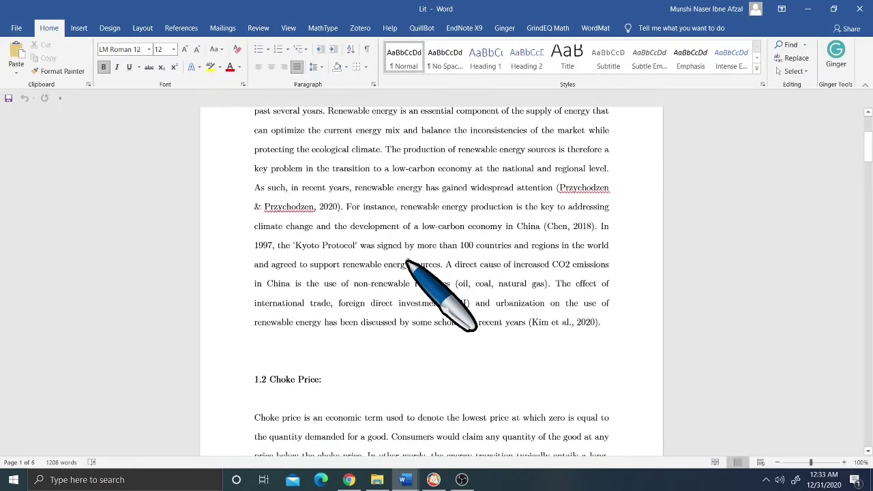
{"action": "scroll", "coordinate": [407, 263], "scroll_direction": "down", "scroll_amount": 6}
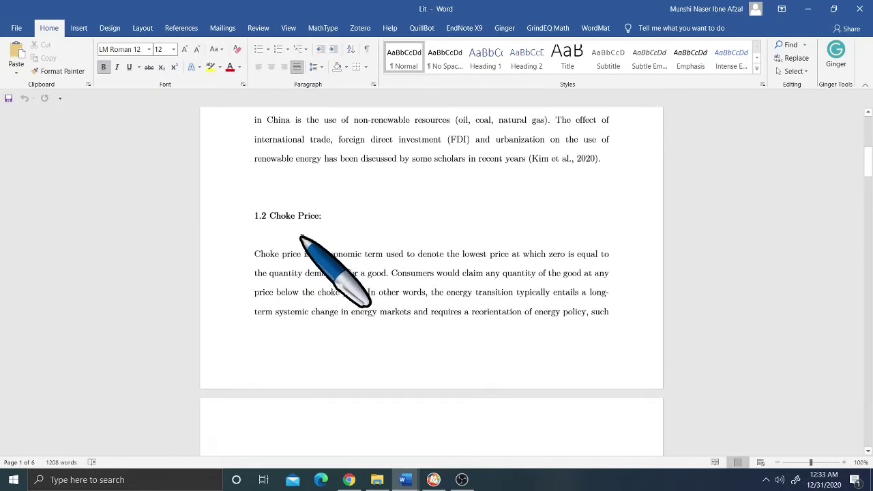
{"action": "scroll", "coordinate": [300, 249], "scroll_direction": "down", "scroll_amount": 3}
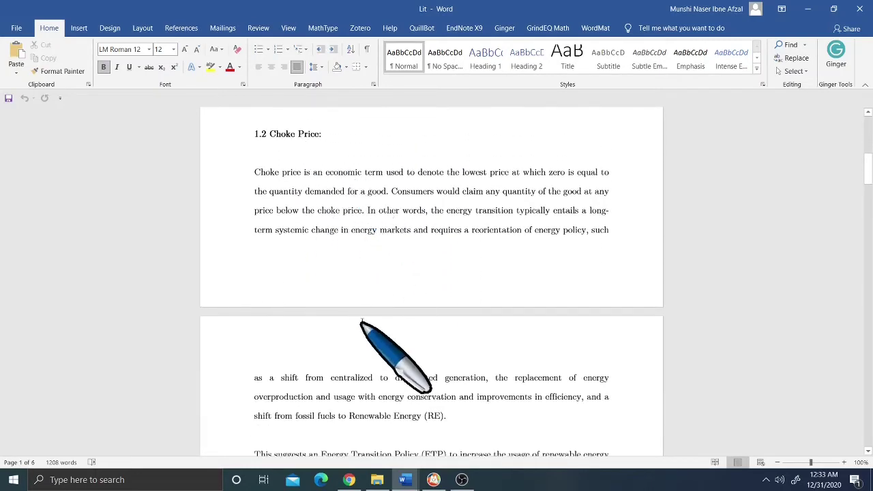
{"action": "scroll", "coordinate": [407, 315], "scroll_direction": "down", "scroll_amount": 1}
{"action": "scroll", "coordinate": [407, 316], "scroll_direction": "down", "scroll_amount": 1}
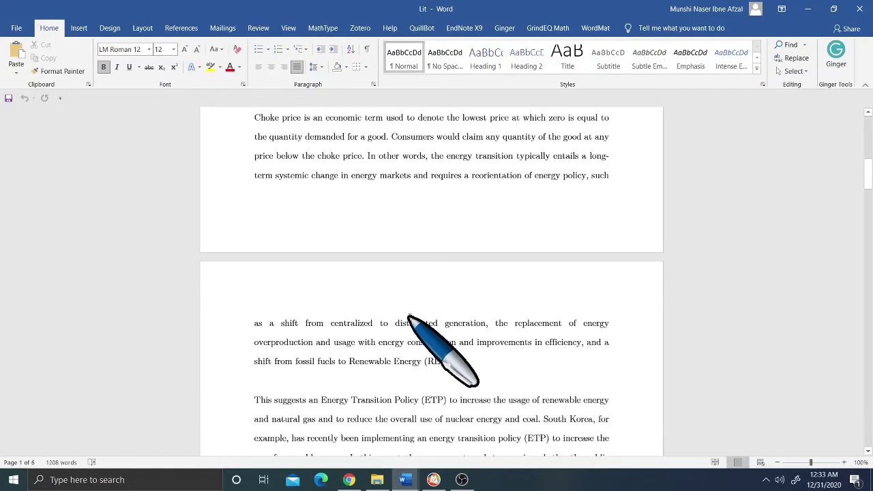
{"action": "scroll", "coordinate": [407, 316], "scroll_direction": "down", "scroll_amount": 18}
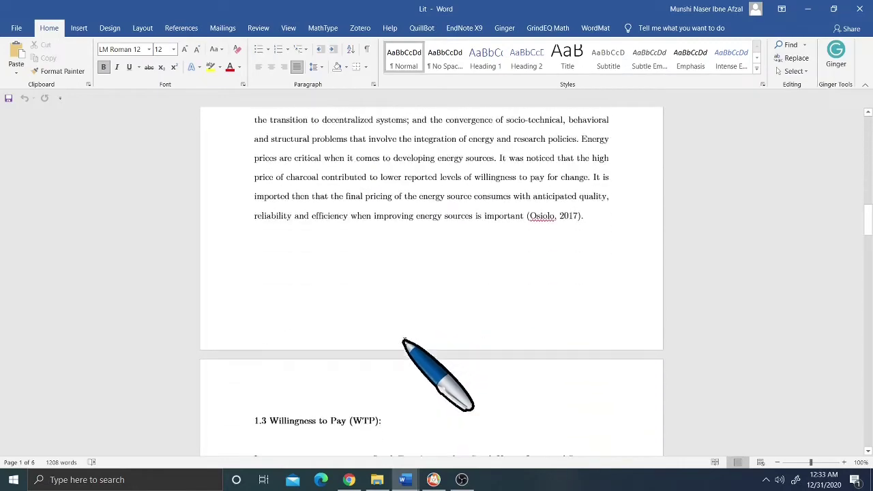
Read section "1.3 Willingness to Pay (WTP)" with its in-text citations and examine the reference list that follows.
{"action": "scroll", "coordinate": [403, 339], "scroll_direction": "down", "scroll_amount": 8}
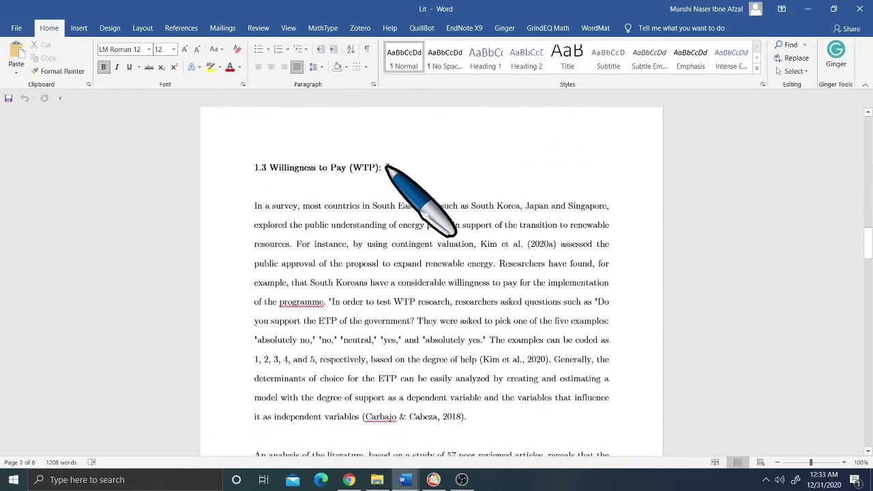
{"action": "scroll", "coordinate": [386, 166], "scroll_direction": "down", "scroll_amount": 3}
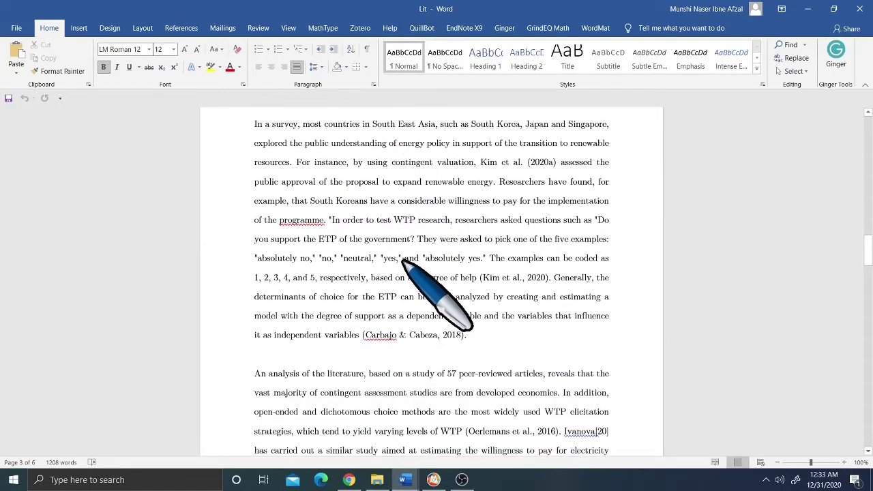
{"action": "scroll", "coordinate": [430, 349], "scroll_direction": "down", "scroll_amount": 4}
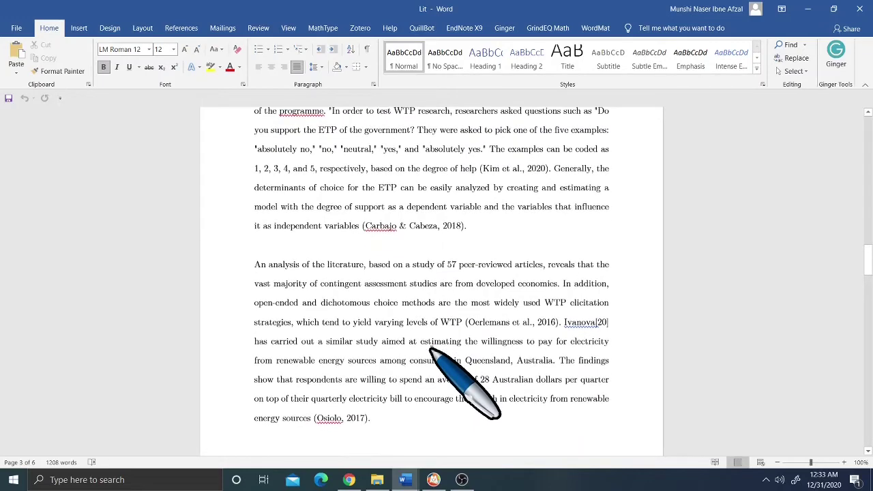
{"action": "scroll", "coordinate": [440, 265], "scroll_direction": "up", "scroll_amount": 3}
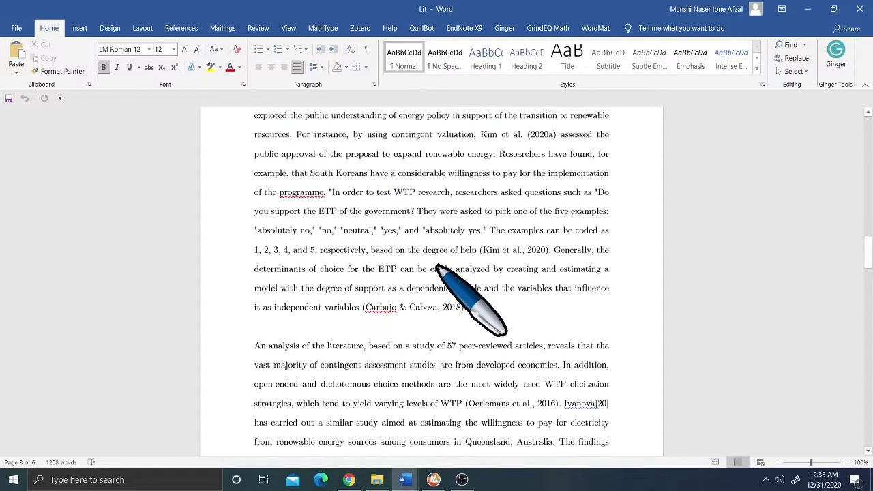
{"action": "scroll", "coordinate": [436, 266], "scroll_direction": "down", "scroll_amount": 20}
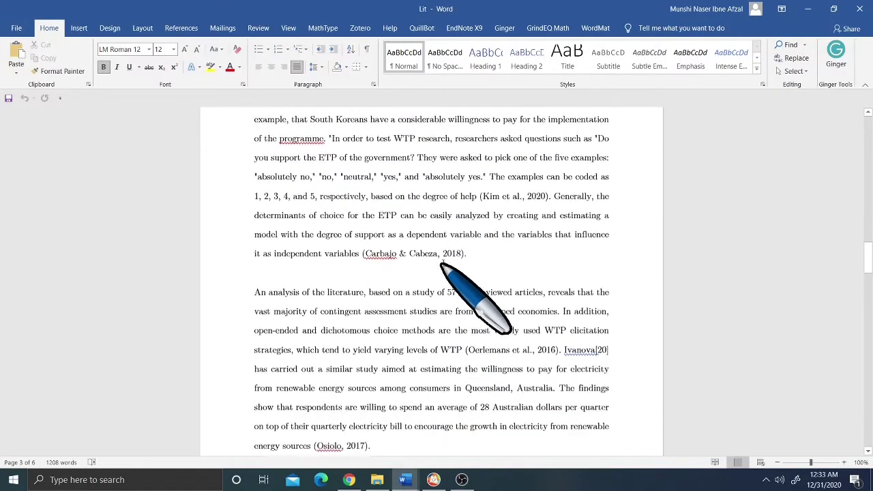
{"action": "scroll", "coordinate": [446, 292], "scroll_direction": "down", "scroll_amount": 5}
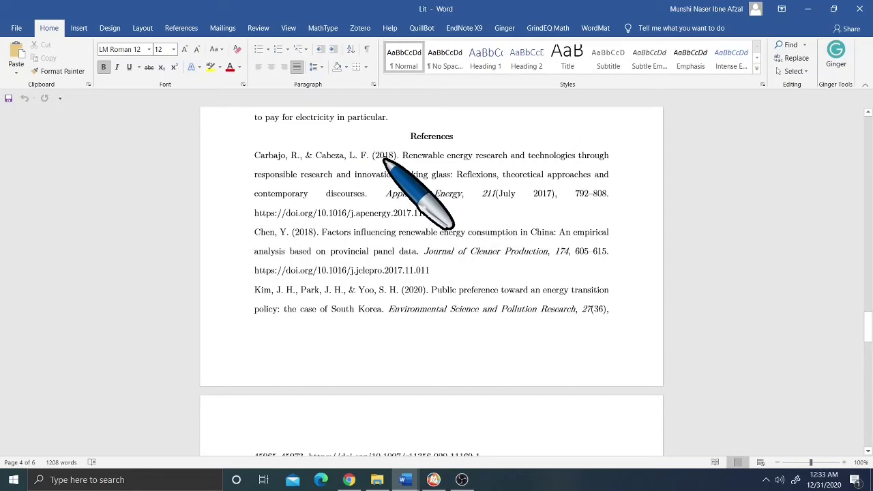
{"action": "scroll", "coordinate": [388, 170], "scroll_direction": "down", "scroll_amount": 9}
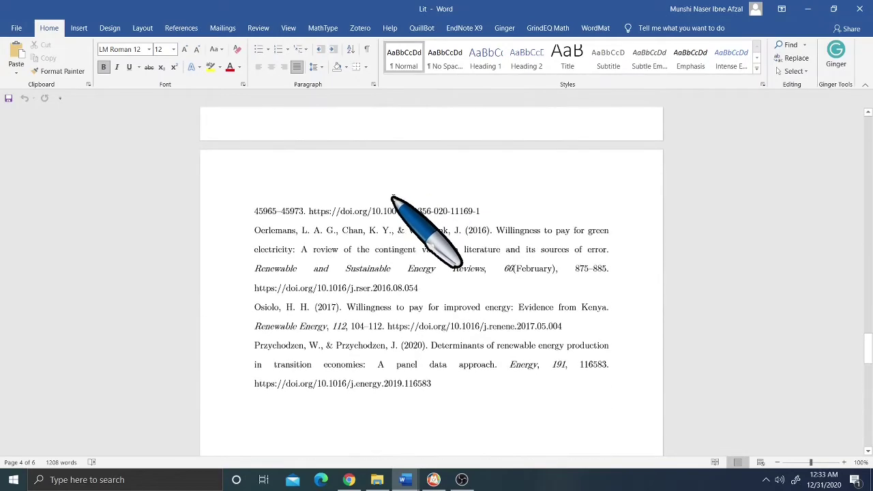
Review the literature review backwards from the references through sections 1.3 and 1.2 to the "1.0 Thematic analysis" heading.
{"action": "scroll", "coordinate": [426, 249], "scroll_direction": "up", "scroll_amount": 11}
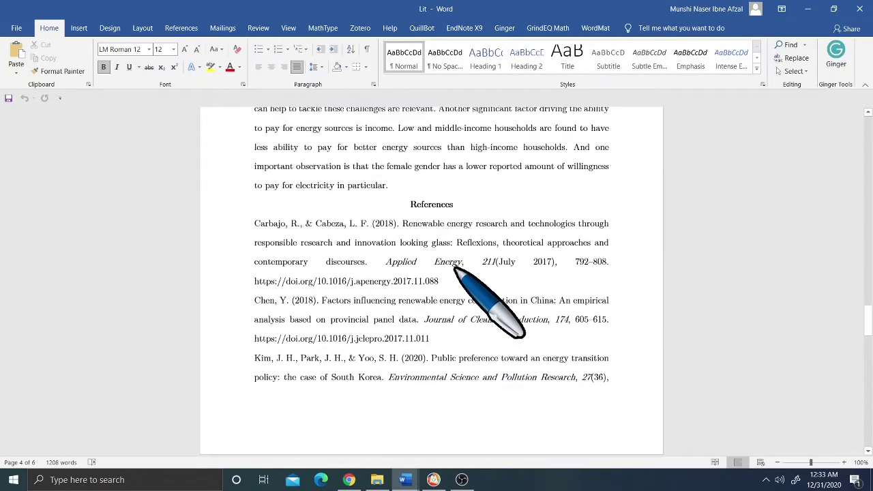
{"action": "scroll", "coordinate": [453, 270], "scroll_direction": "up", "scroll_amount": 8}
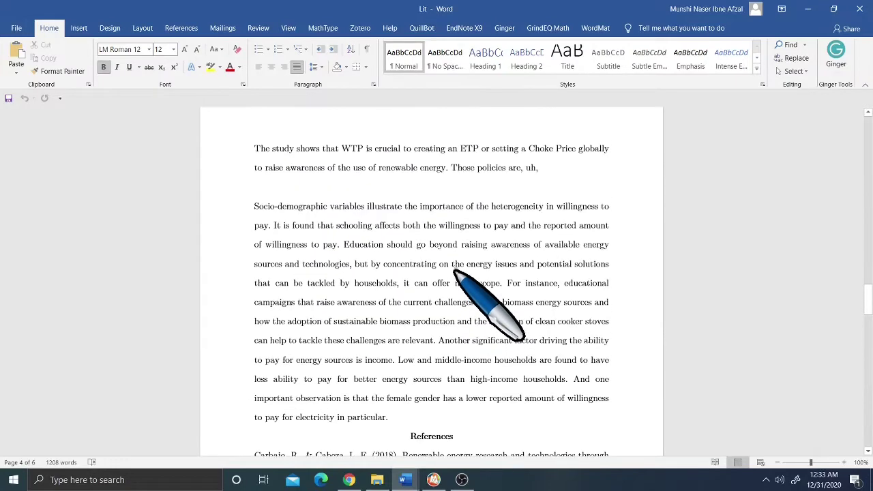
{"action": "scroll", "coordinate": [453, 272], "scroll_direction": "up", "scroll_amount": 4}
{"action": "scroll", "coordinate": [454, 273], "scroll_direction": "up", "scroll_amount": 4}
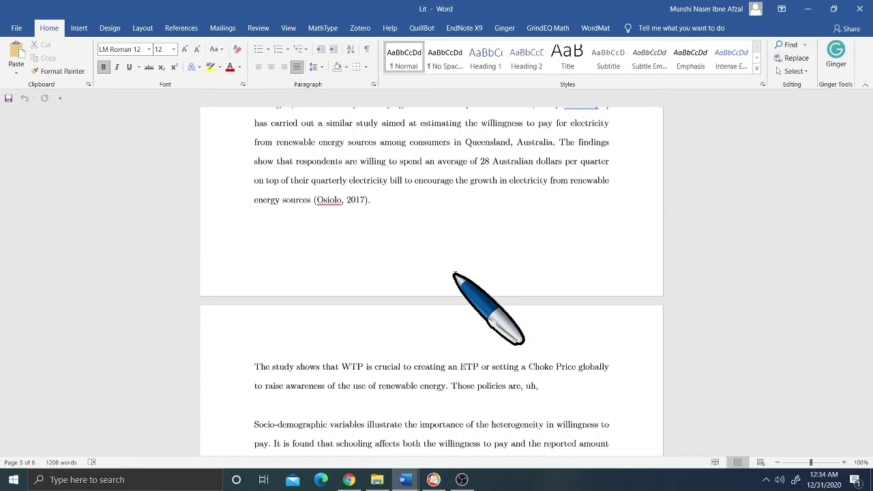
{"action": "scroll", "coordinate": [454, 275], "scroll_direction": "up", "scroll_amount": 8}
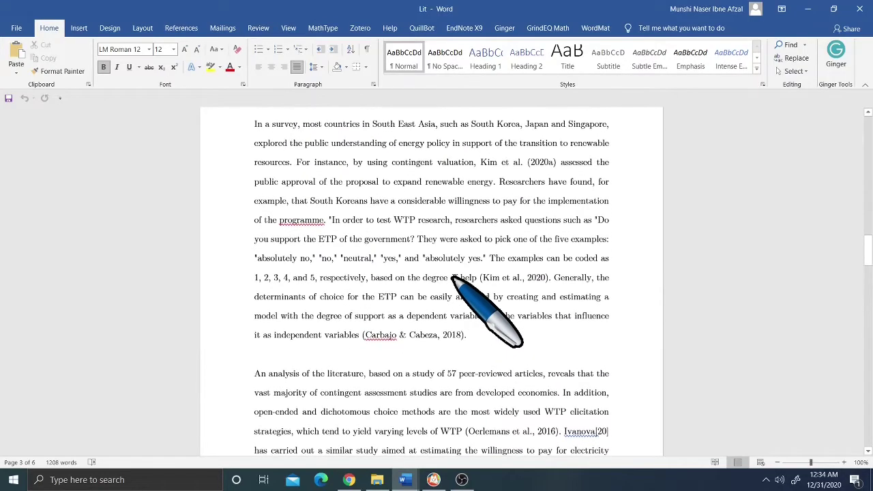
{"action": "scroll", "coordinate": [452, 280], "scroll_direction": "up", "scroll_amount": 2}
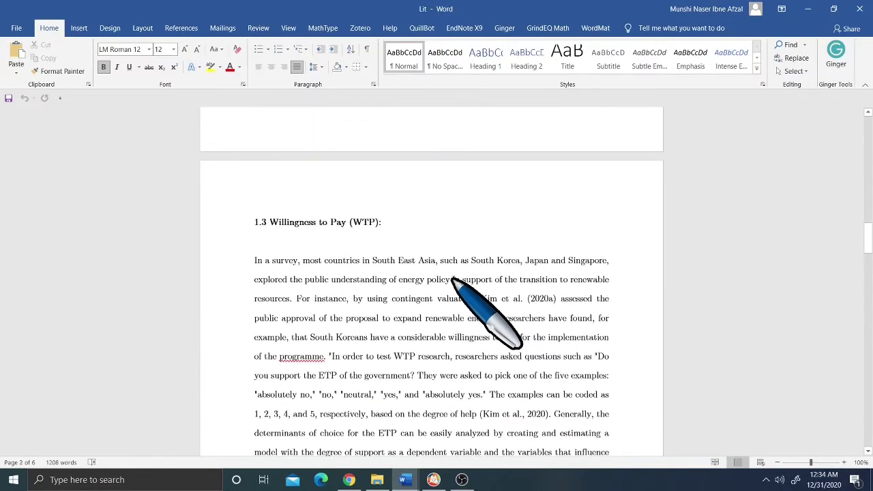
{"action": "scroll", "coordinate": [452, 280], "scroll_direction": "up", "scroll_amount": 10}
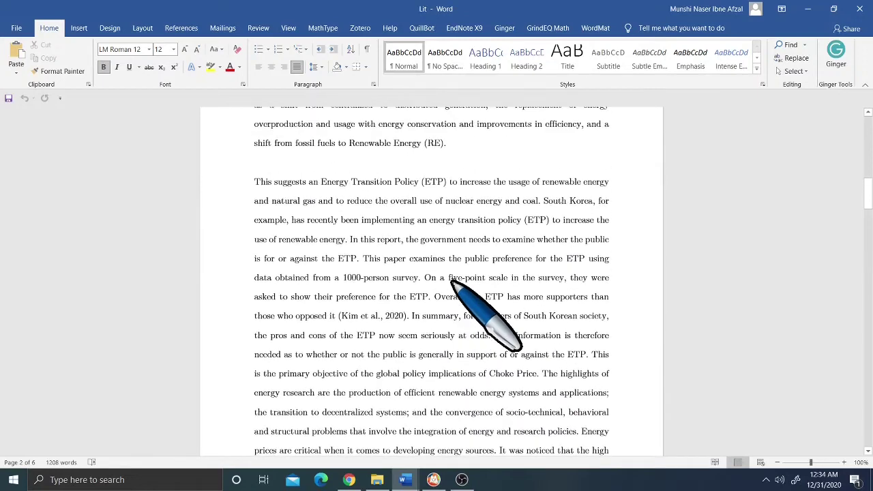
{"action": "scroll", "coordinate": [452, 281], "scroll_direction": "up", "scroll_amount": 3}
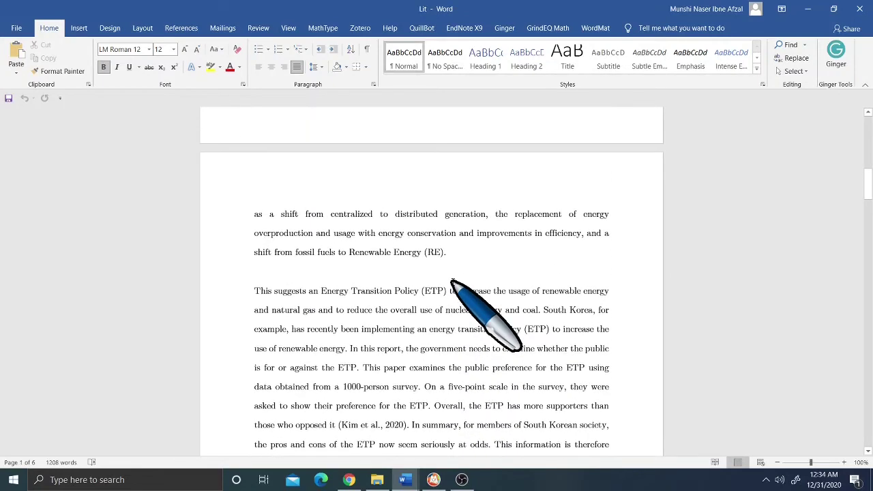
{"action": "scroll", "coordinate": [450, 281], "scroll_direction": "up", "scroll_amount": 2}
{"action": "scroll", "coordinate": [450, 281], "scroll_direction": "up", "scroll_amount": 2}
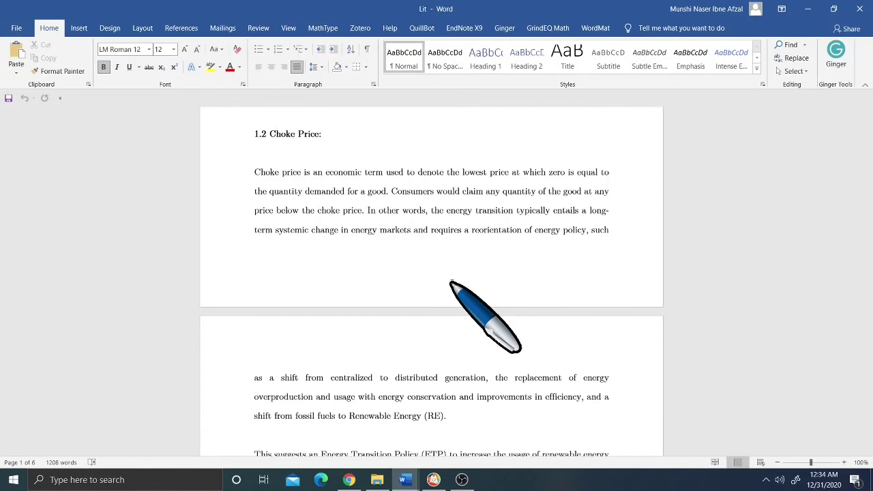
{"action": "scroll", "coordinate": [450, 281], "scroll_direction": "up", "scroll_amount": 1}
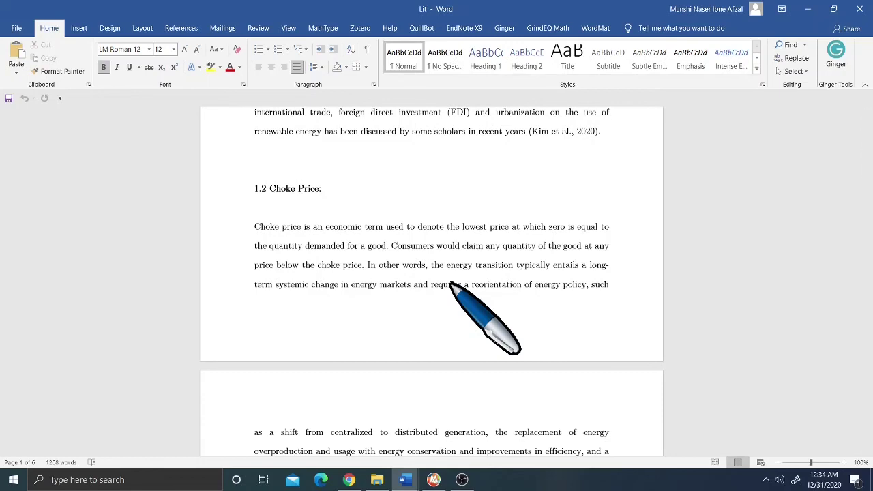
{"action": "scroll", "coordinate": [450, 285], "scroll_direction": "up", "scroll_amount": 6}
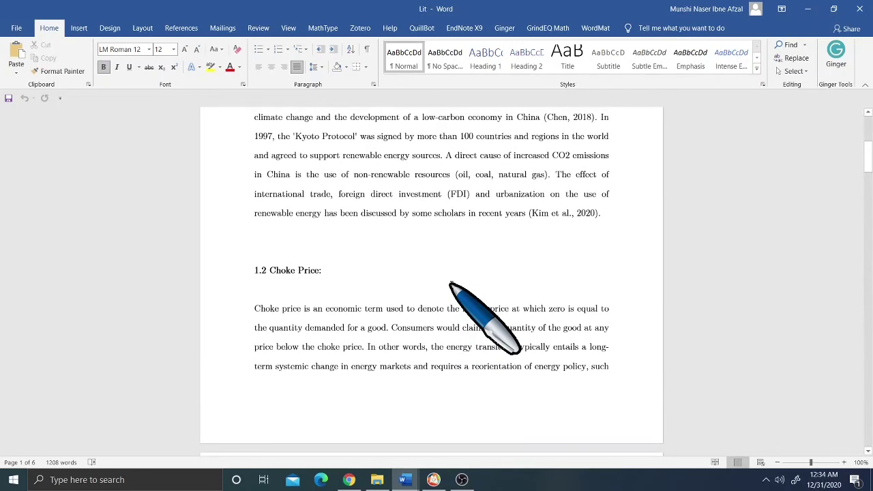
{"action": "scroll", "coordinate": [450, 285], "scroll_direction": "up", "scroll_amount": 3}
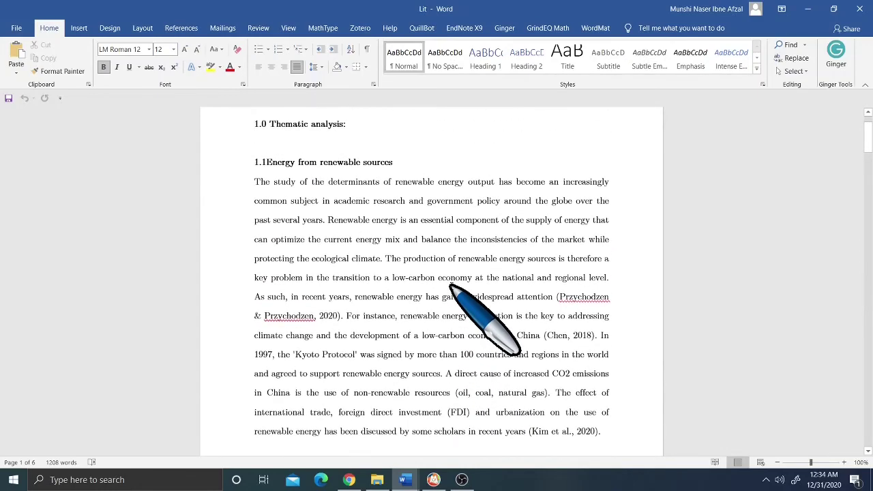
{"action": "scroll", "coordinate": [450, 287], "scroll_direction": "up", "scroll_amount": 2}
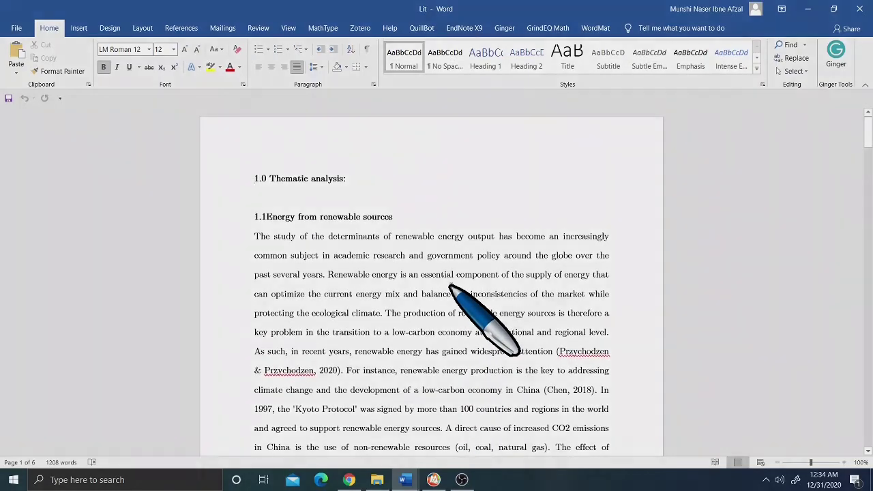